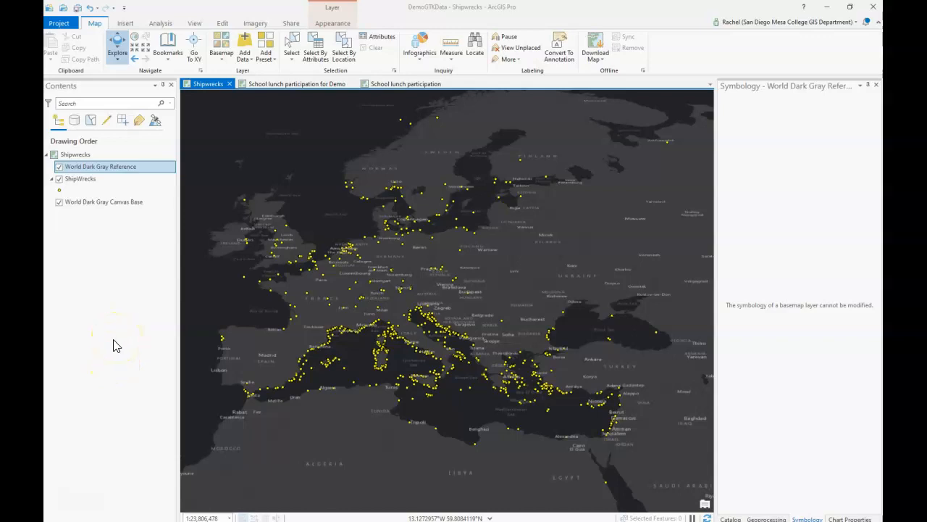
Examine how the shipwreck points are distributed across Europe and the Mediterranean
{"action": "scroll", "coordinate": [491, 296], "scroll_direction": "down", "scroll_amount": 2}
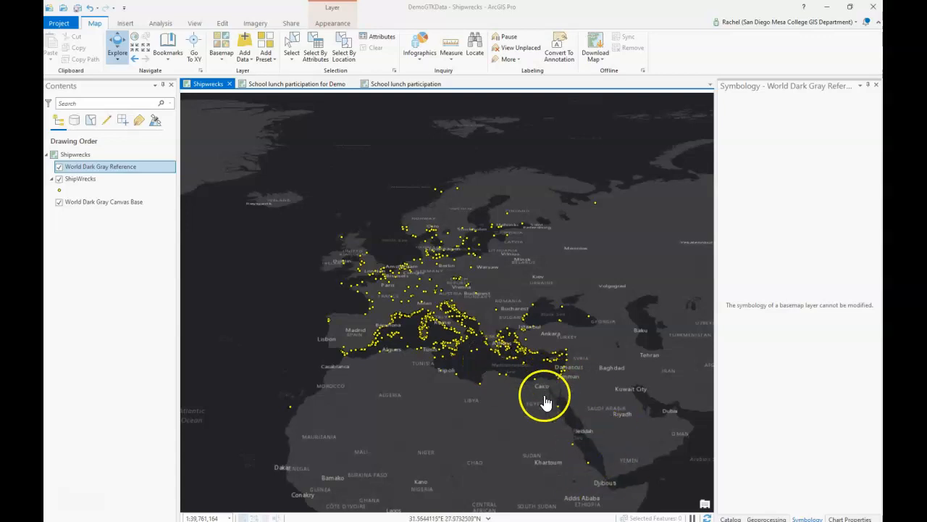
{"action": "scroll", "coordinate": [568, 457], "scroll_direction": "up", "scroll_amount": 2}
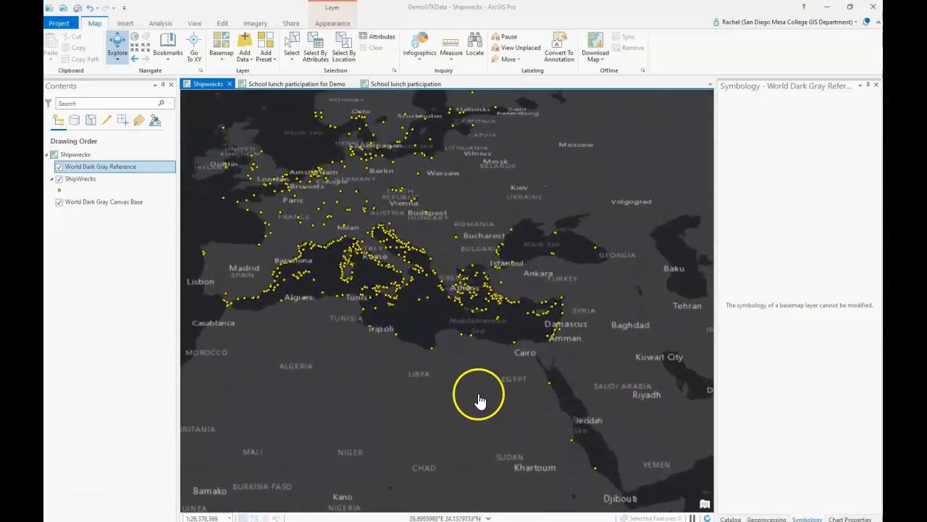
{"action": "left_click_drag", "start_coordinate": [555, 412], "coordinate": [529, 423]}
{"action": "left_click_drag", "start_coordinate": [483, 274], "coordinate": [471, 332]}
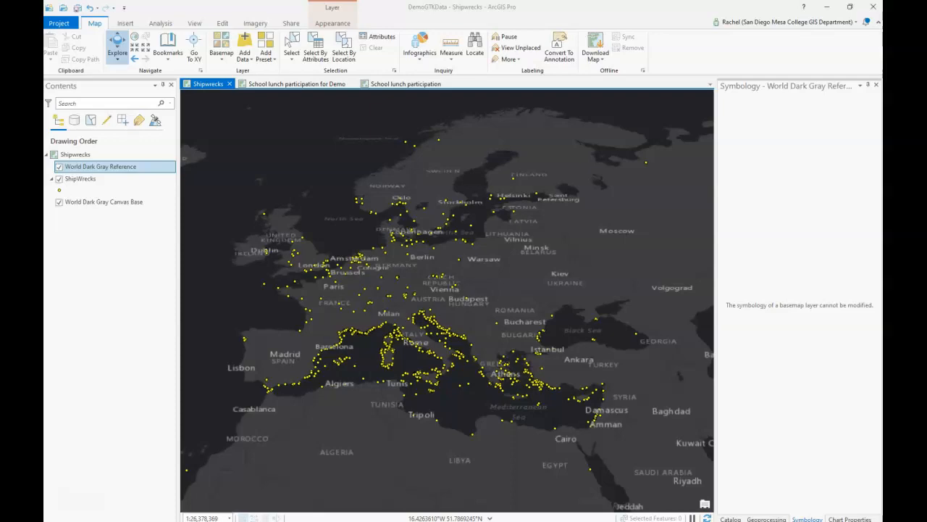
Switch to the shipwreck geodatabase spreadsheet in Google Sheets and read the dataset description on its README sheet
{"action": "left_click_drag", "start_coordinate": [2, 130], "coordinate": [463, 43]}
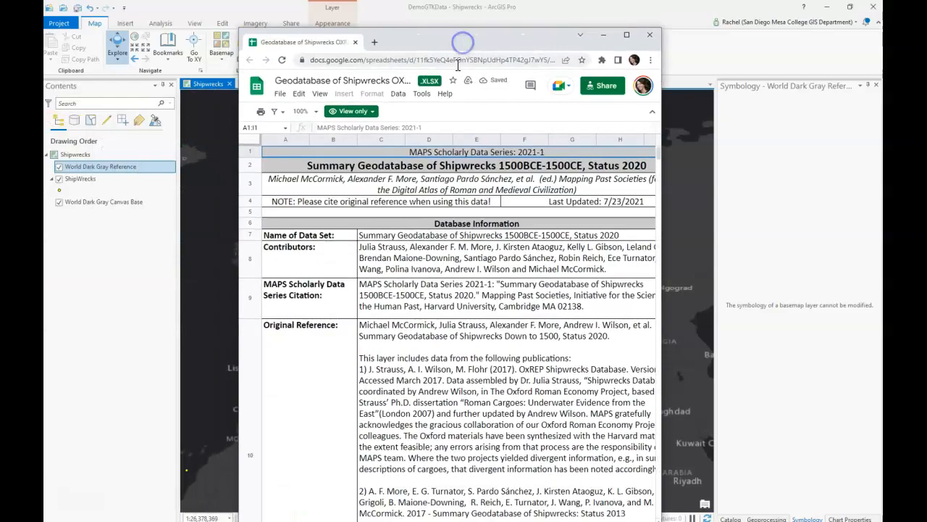
{"action": "left_click", "coordinate": [627, 35]}
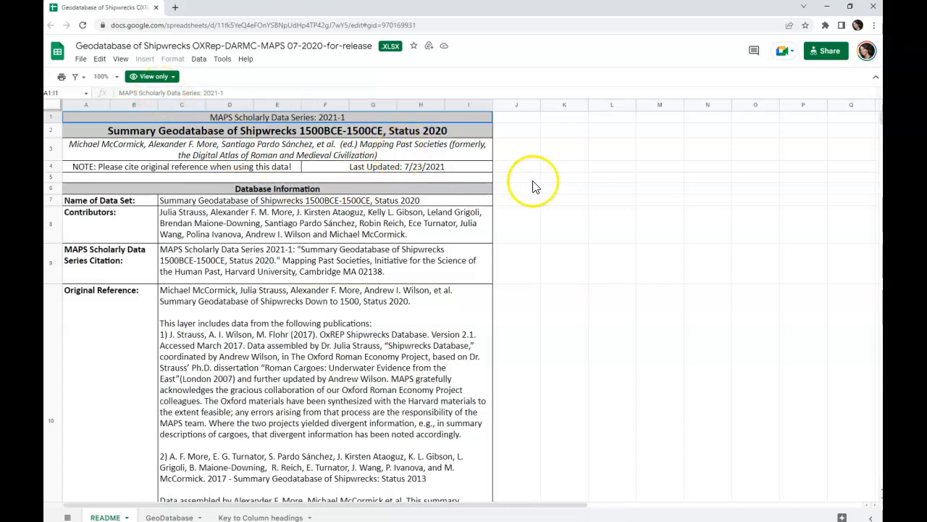
{"action": "left_click", "coordinate": [159, 517]}
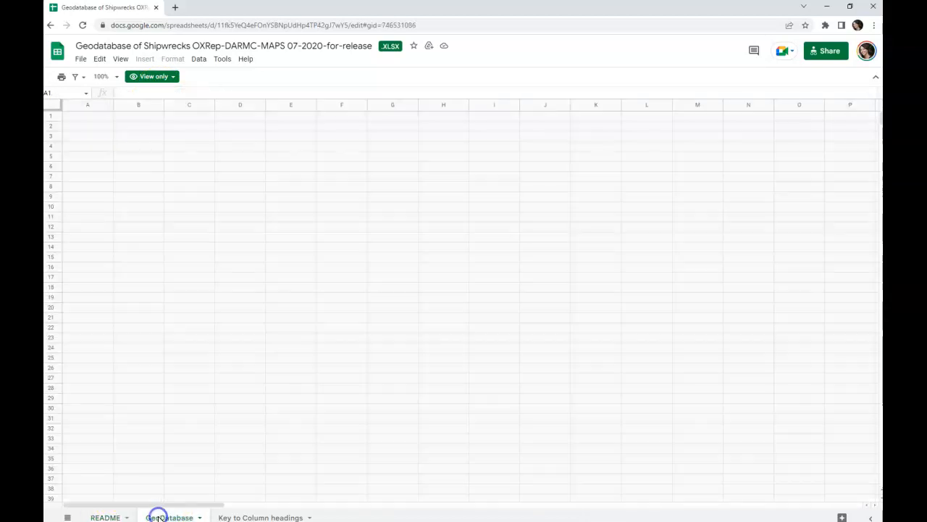
{"action": "left_click", "coordinate": [105, 517]}
{"action": "scroll", "coordinate": [234, 386], "scroll_direction": "down", "scroll_amount": 5}
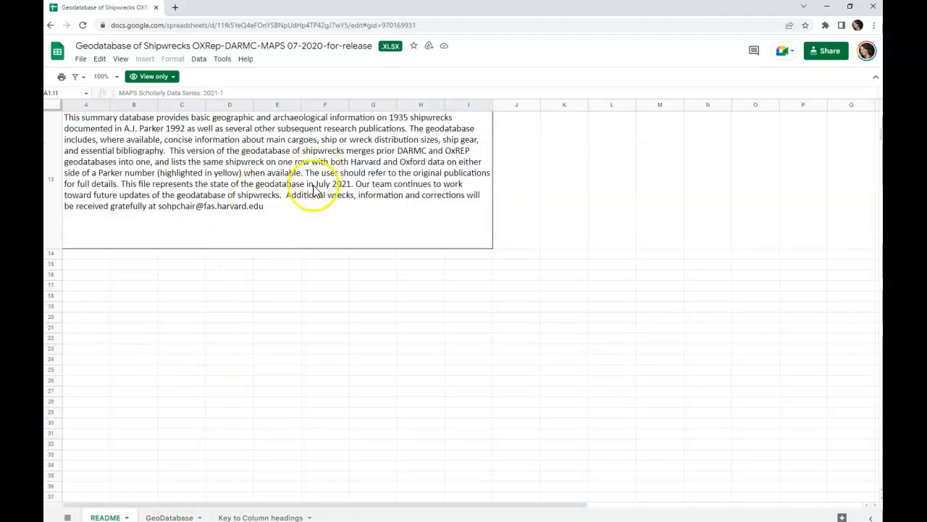
Review the Latitude and Longitude columns of the GeoDatabase sheet and the field descriptions in Key to Column headings, then return to ArcGIS Pro
{"action": "left_click", "coordinate": [171, 517]}
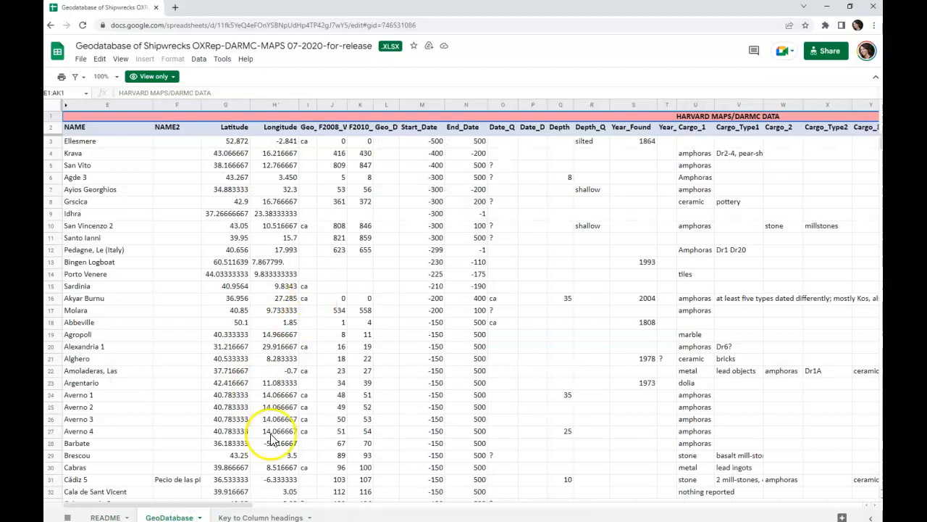
{"action": "left_click", "coordinate": [232, 129]}
{"action": "left_click", "coordinate": [278, 126]}
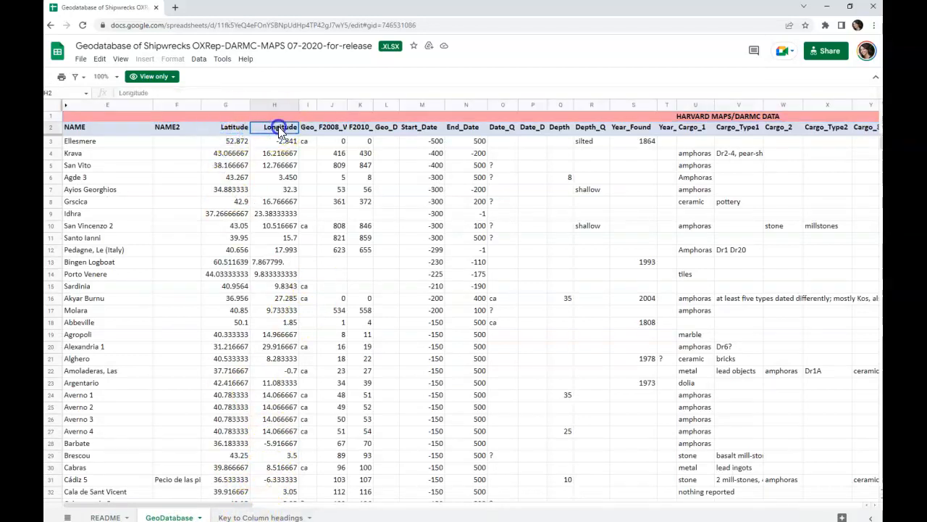
{"action": "left_click", "coordinate": [260, 517]}
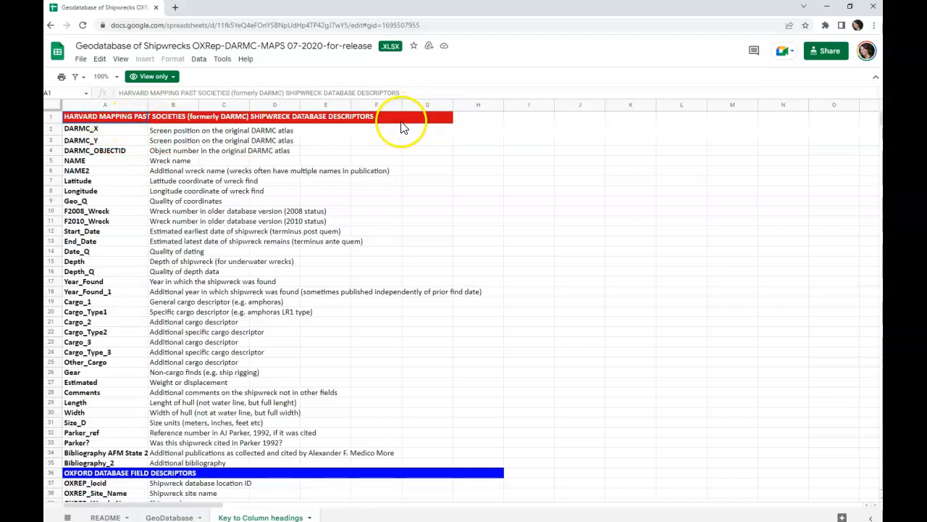
{"action": "left_click", "coordinate": [827, 11]}
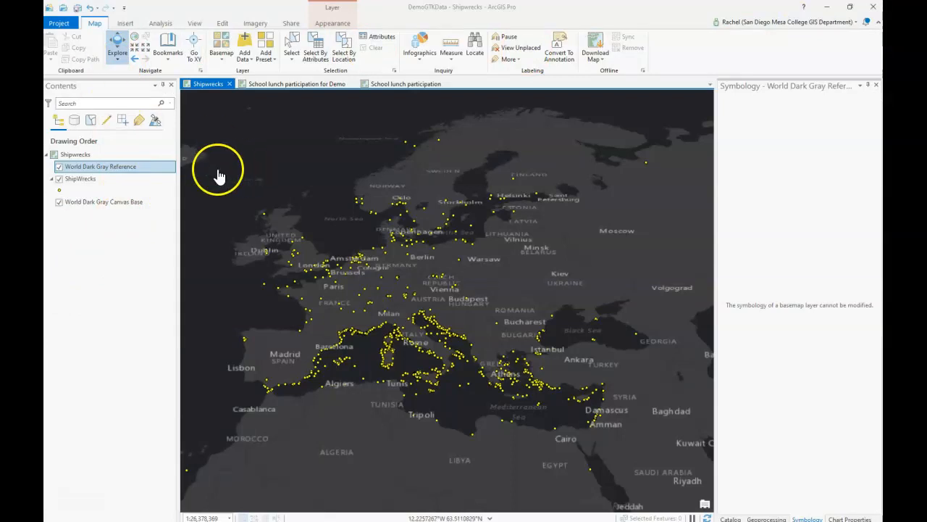
Open the ShipWrecks attribute table, look through its fields from ObjectID to the OXREP columns, and close it
{"action": "left_click", "coordinate": [77, 180]}
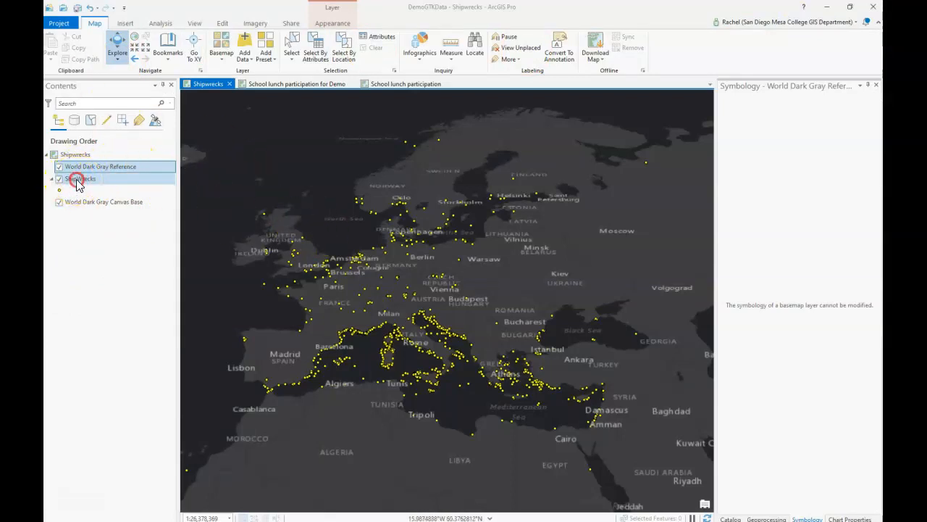
{"action": "right_click", "coordinate": [77, 181]}
{"action": "left_click", "coordinate": [91, 225]}
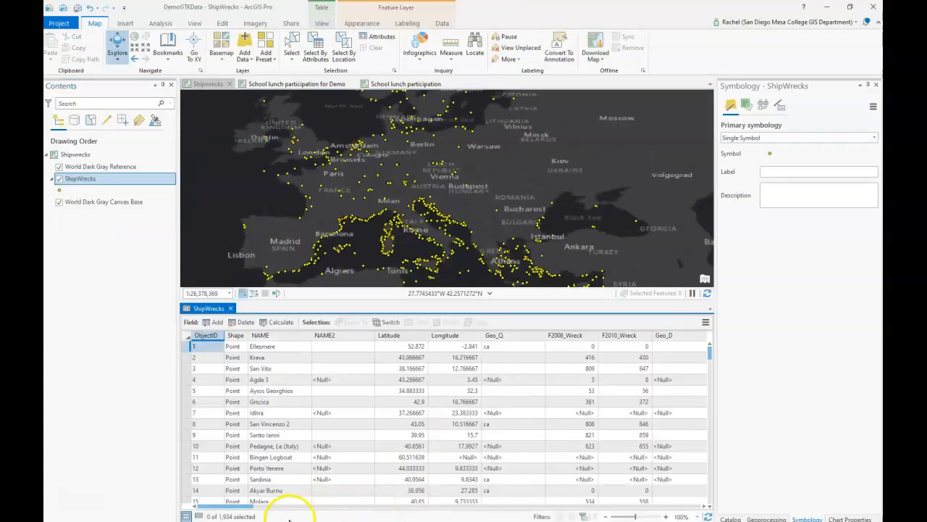
{"action": "left_click_drag", "start_coordinate": [243, 506], "coordinate": [266, 507]}
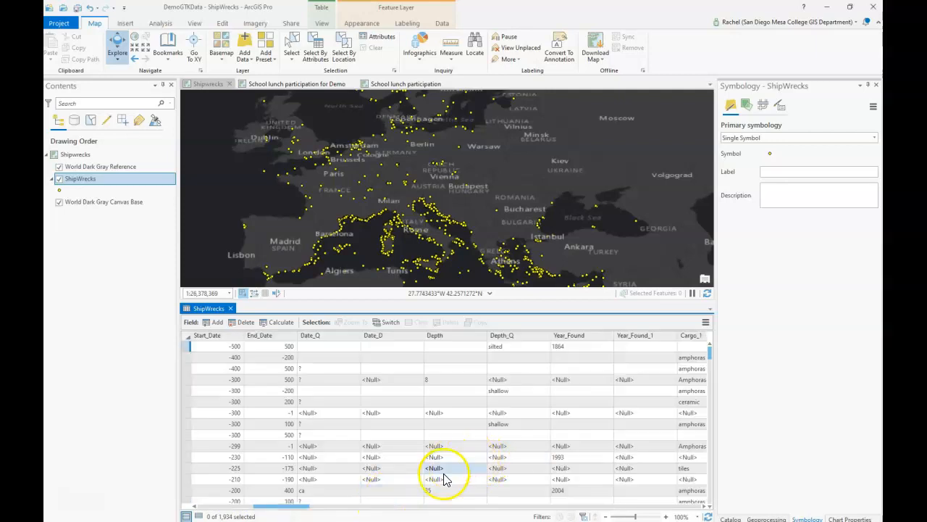
{"action": "left_click", "coordinate": [354, 501]}
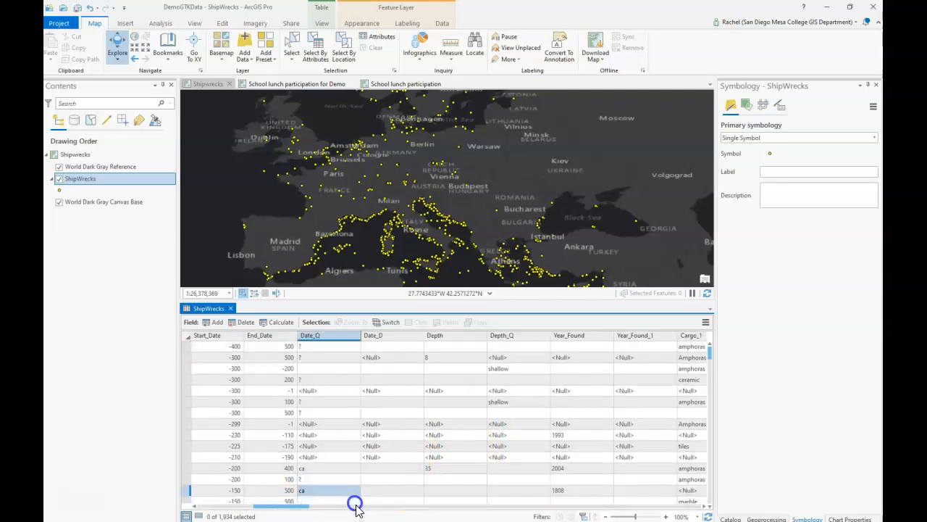
{"action": "left_click_drag", "start_coordinate": [362, 505], "coordinate": [404, 509]}
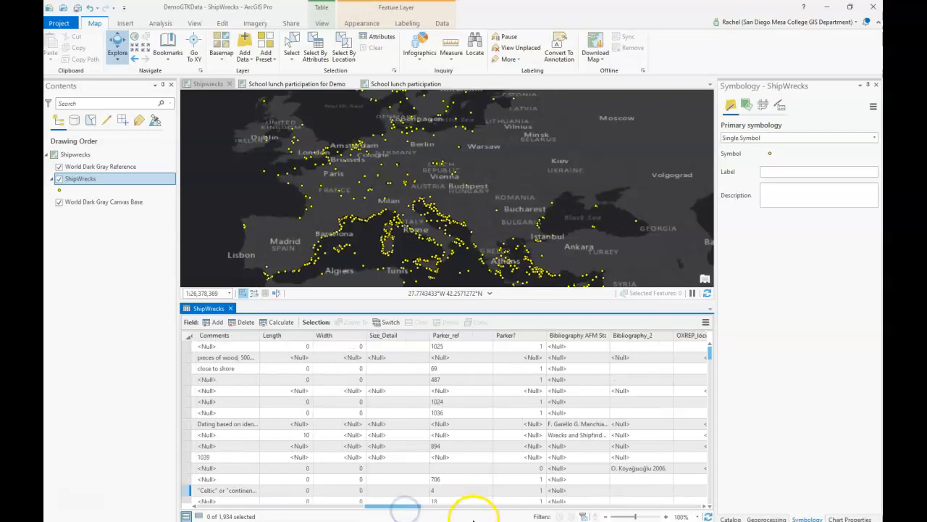
{"action": "left_click", "coordinate": [484, 506]}
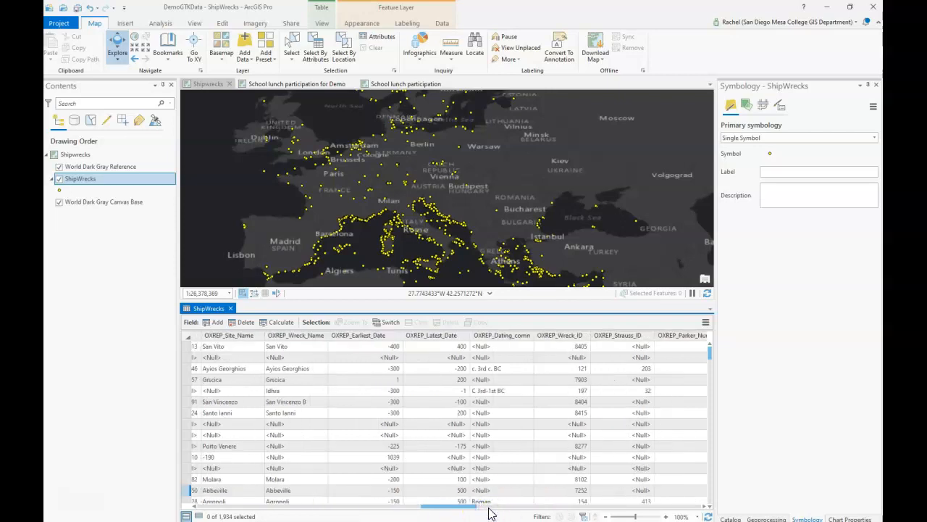
{"action": "left_click", "coordinate": [488, 507]}
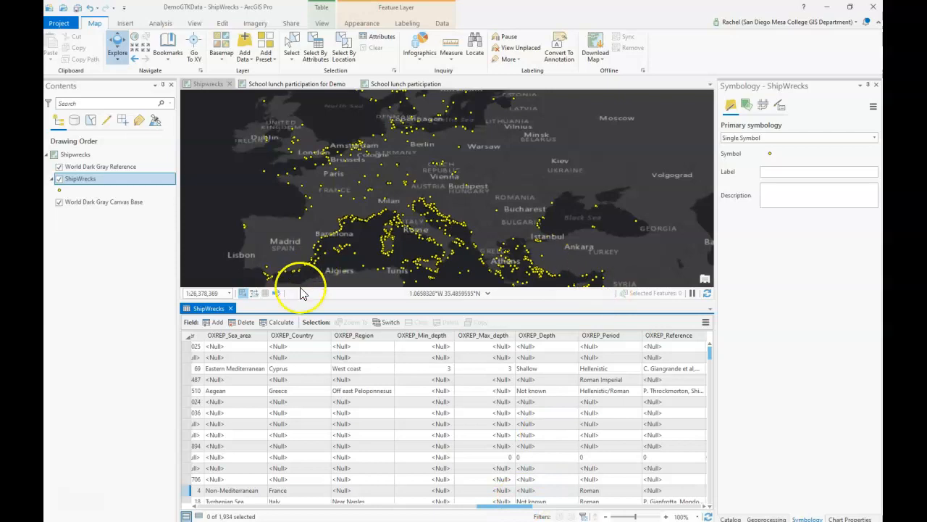
{"action": "left_click", "coordinate": [230, 308]}
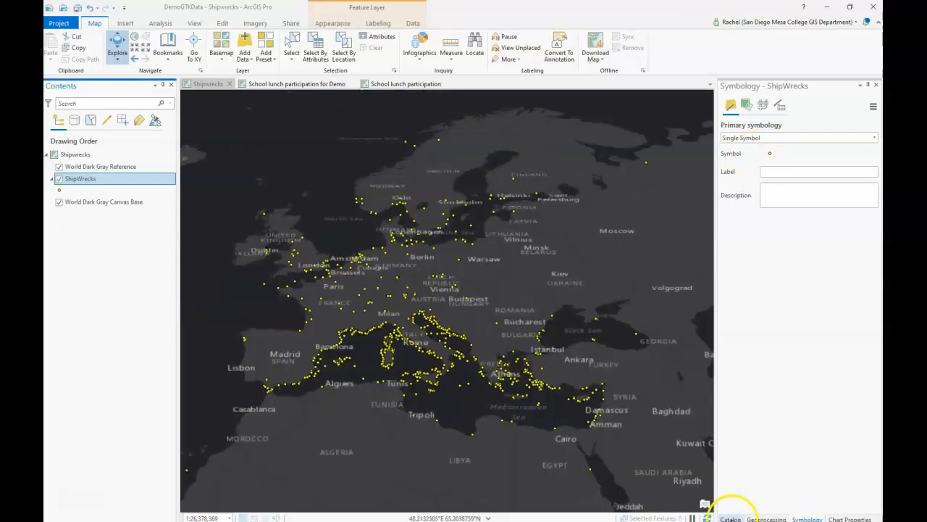
Symbolize the ShipWrecks layer with Unique Values based on the OXREP_Period field
{"action": "right_click", "coordinate": [99, 183]}
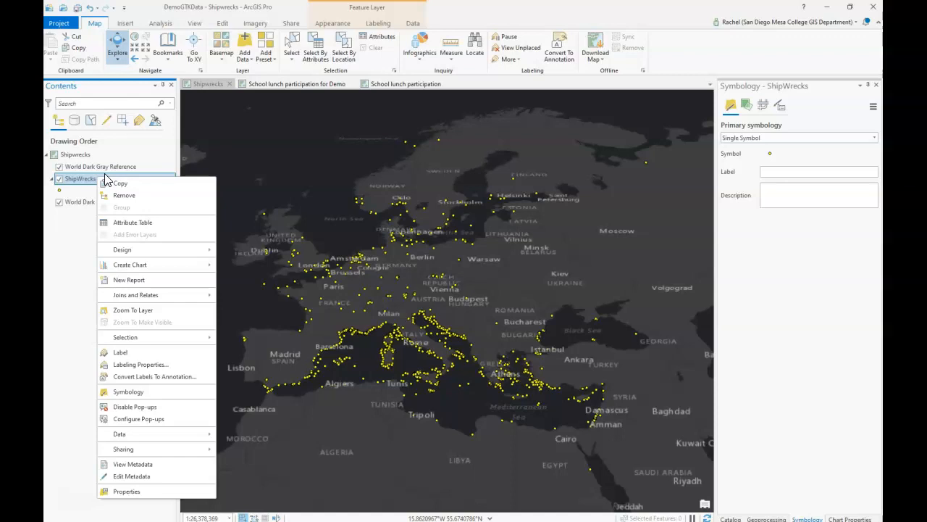
{"action": "left_click", "coordinate": [336, 24]}
{"action": "left_click", "coordinate": [267, 46]}
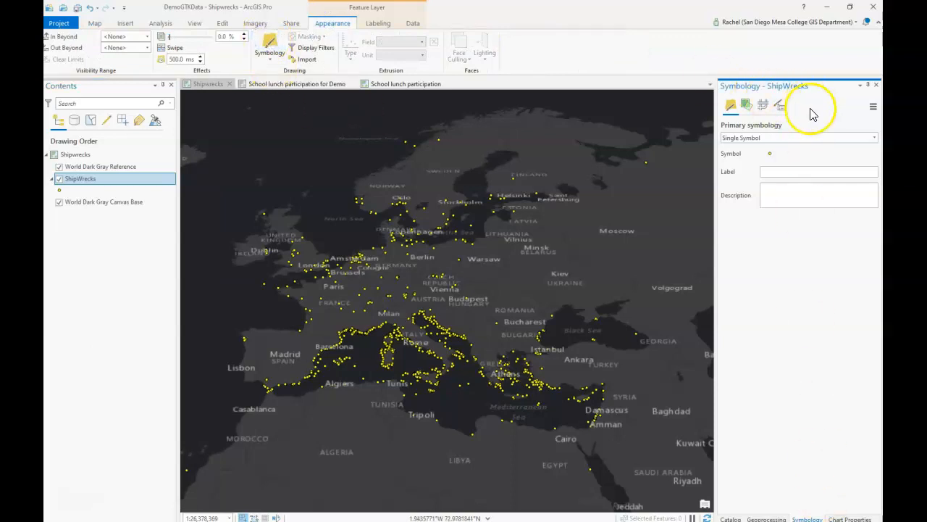
{"action": "left_click", "coordinate": [793, 138]}
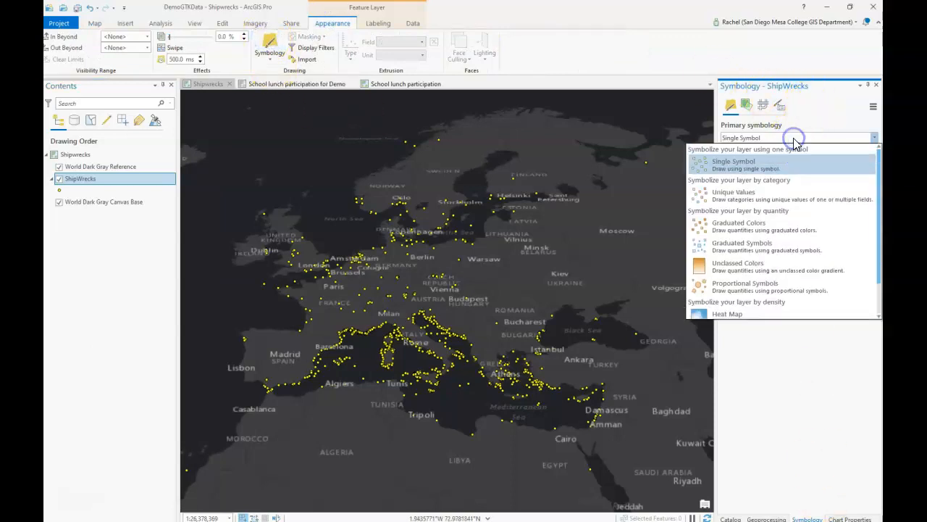
{"action": "left_click", "coordinate": [775, 191]}
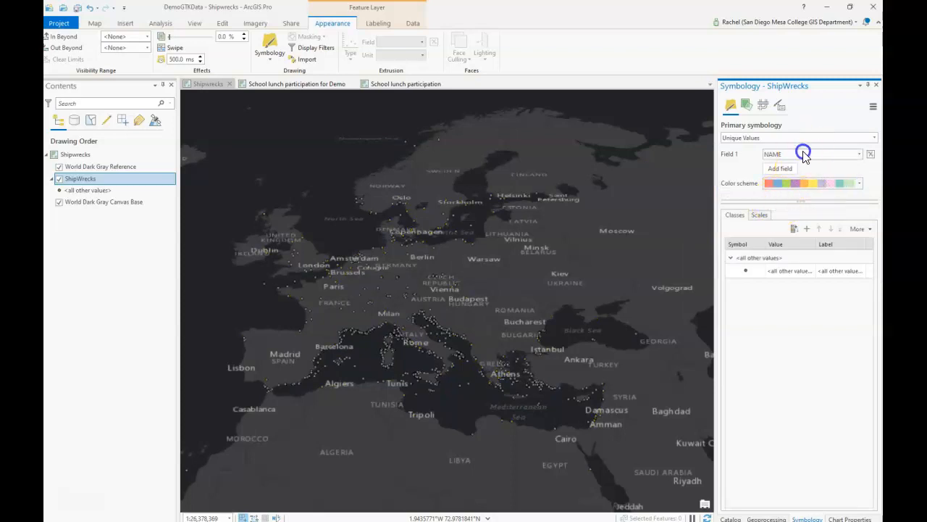
{"action": "left_click", "coordinate": [802, 154]}
{"action": "scroll", "coordinate": [826, 278], "scroll_direction": "down", "scroll_amount": 2}
{"action": "scroll", "coordinate": [828, 283], "scroll_direction": "down", "scroll_amount": 12}
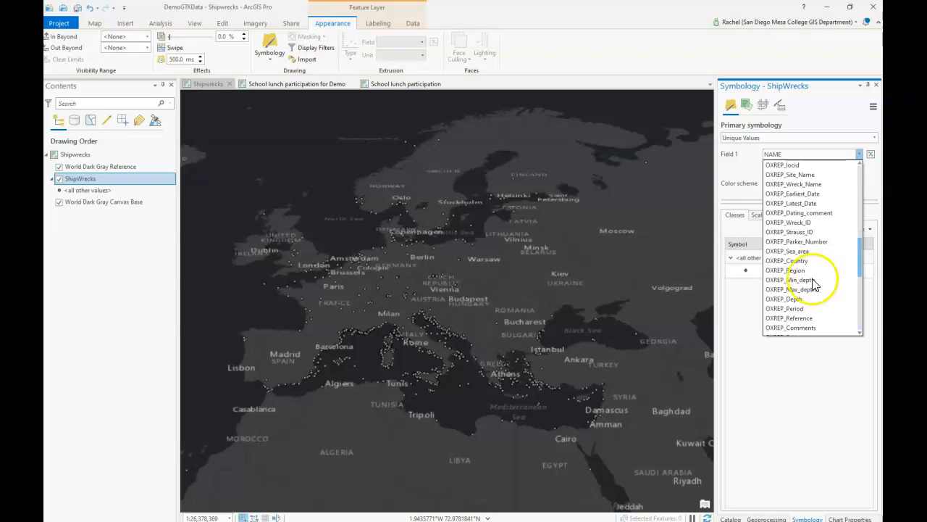
{"action": "left_click", "coordinate": [797, 308]}
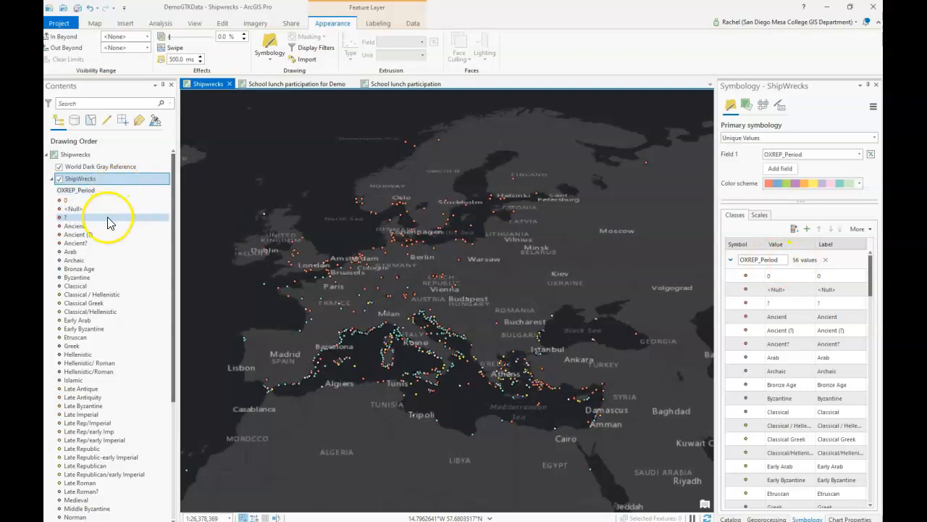
Review the full list of OXREP_Period classes under the ShipWrecks layer for unknown, uncertain and overlapping periods
{"action": "scroll", "coordinate": [104, 257], "scroll_direction": "down", "scroll_amount": 3}
{"action": "scroll", "coordinate": [119, 271], "scroll_direction": "down", "scroll_amount": 1}
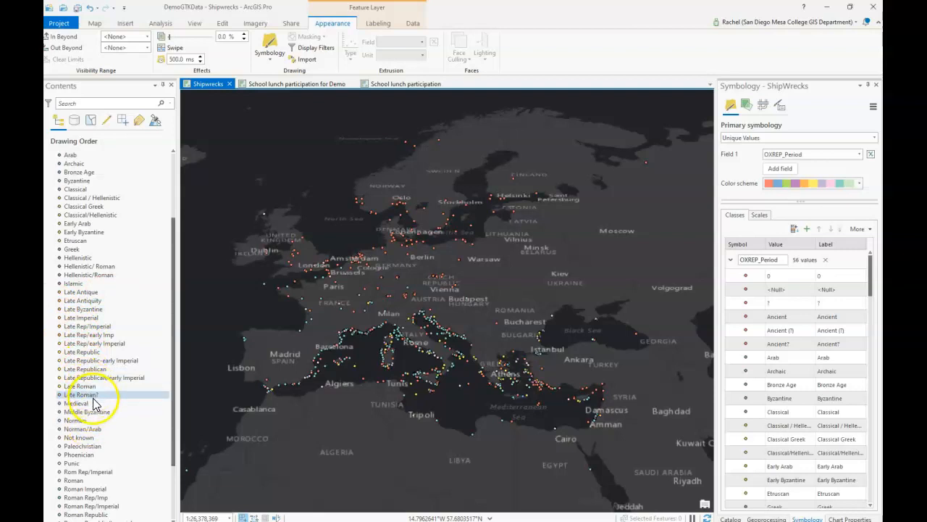
{"action": "scroll", "coordinate": [97, 411], "scroll_direction": "up", "scroll_amount": 4}
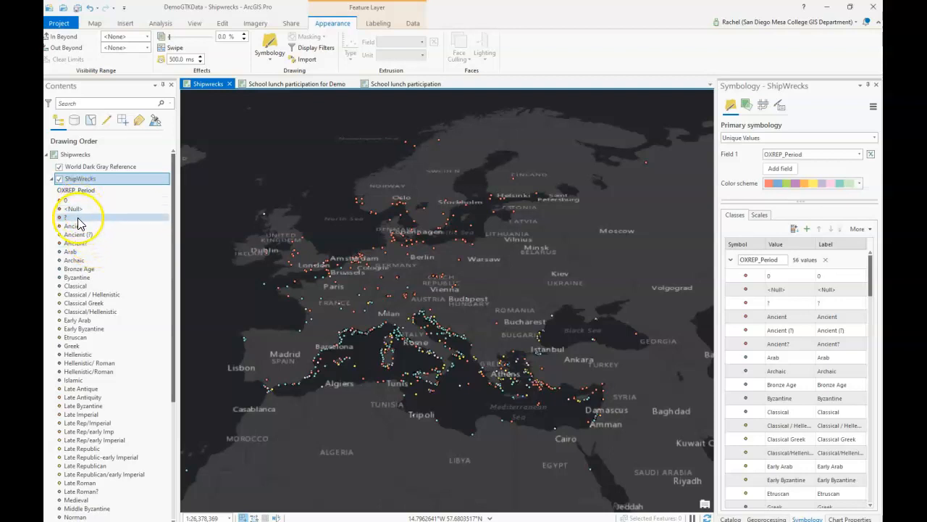
{"action": "scroll", "coordinate": [105, 321], "scroll_direction": "down", "scroll_amount": 7}
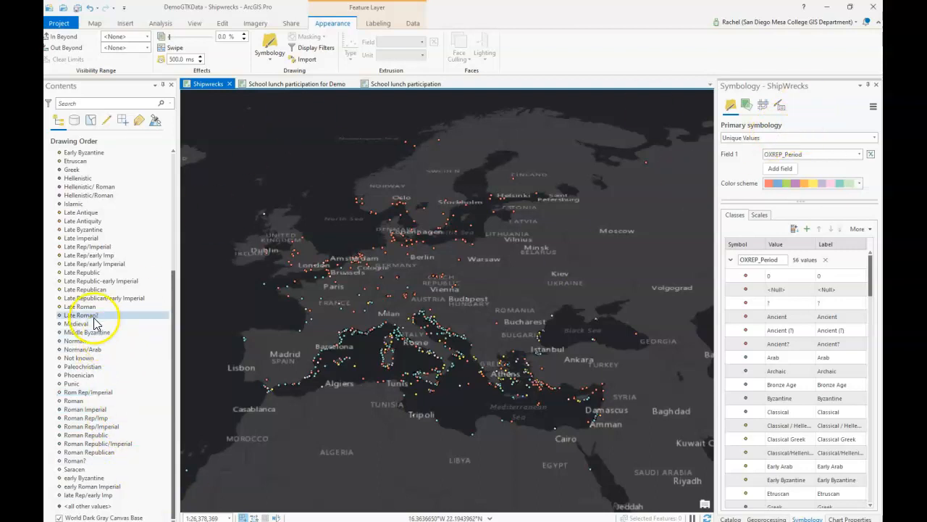
{"action": "left_click_drag", "start_coordinate": [172, 313], "coordinate": [191, 171]}
Start a new definition query for the ShipWrecks layer and choose OXREP_Period as its field
{"action": "left_click", "coordinate": [77, 181]}
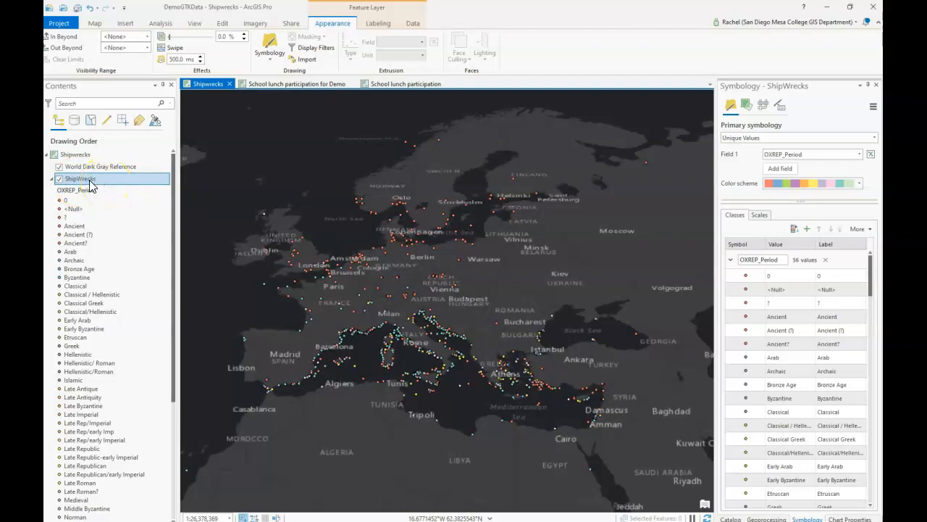
{"action": "double_click", "coordinate": [90, 182]}
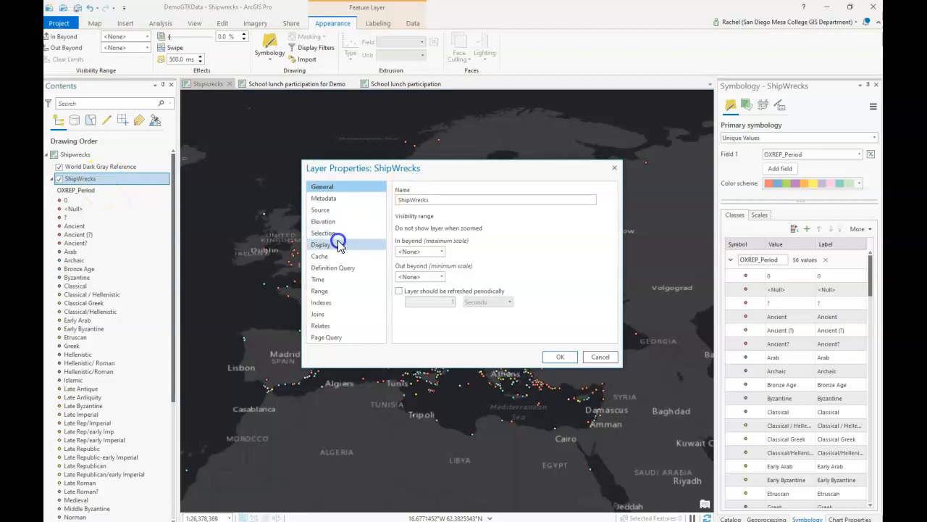
{"action": "left_click", "coordinate": [336, 266]}
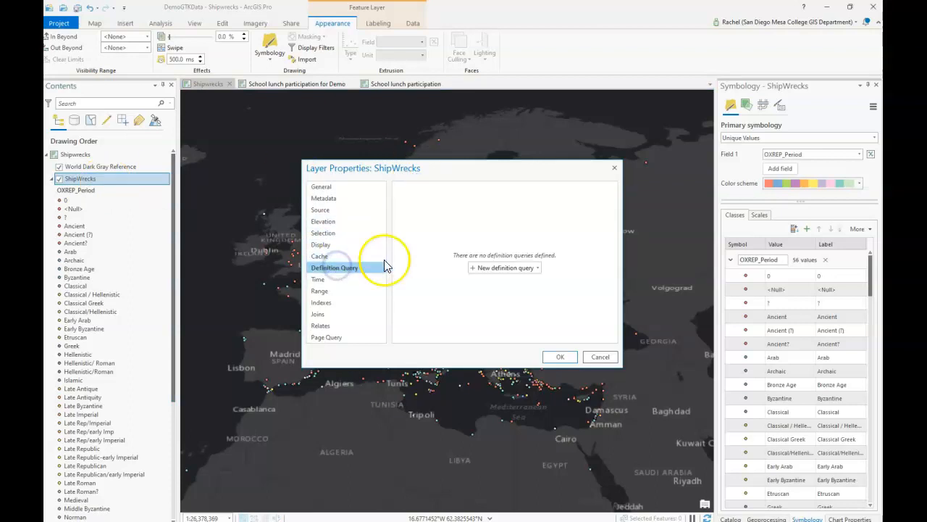
{"action": "left_click", "coordinate": [514, 274]}
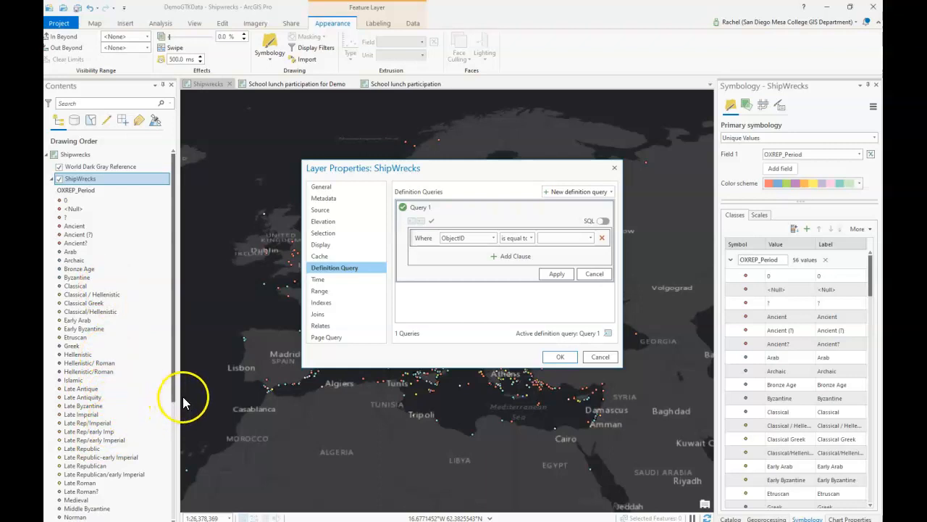
{"action": "left_click", "coordinate": [475, 240]}
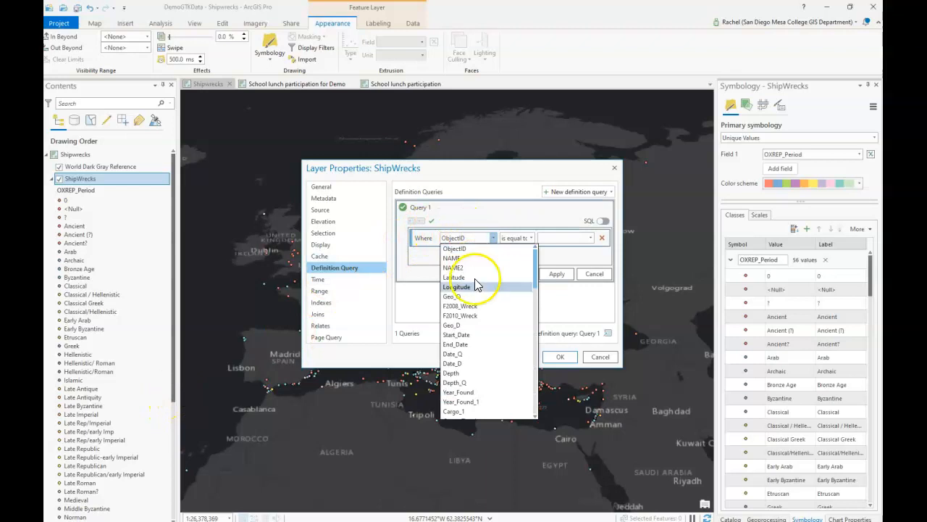
{"action": "scroll", "coordinate": [493, 348], "scroll_direction": "down", "scroll_amount": 8}
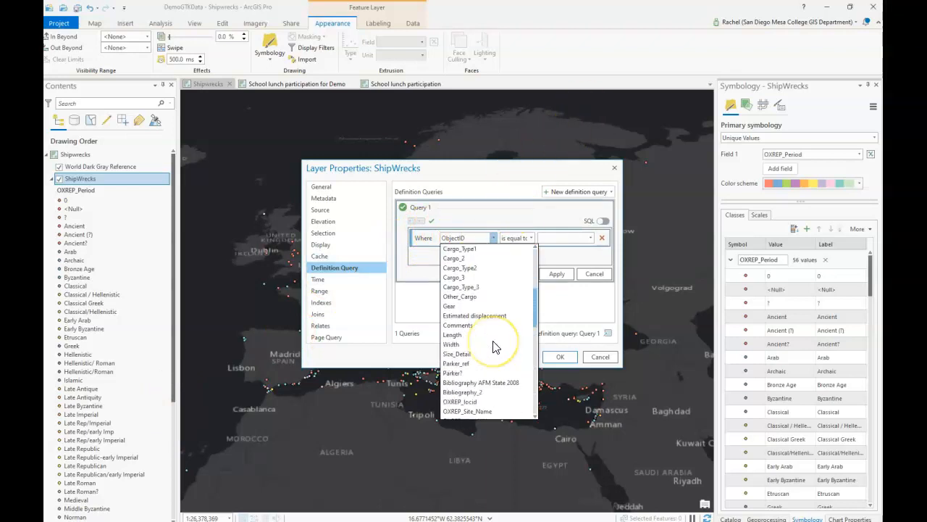
{"action": "left_click", "coordinate": [488, 346]}
{"action": "scroll", "coordinate": [488, 348], "scroll_direction": "down", "scroll_amount": 4}
{"action": "left_click", "coordinate": [482, 369]}
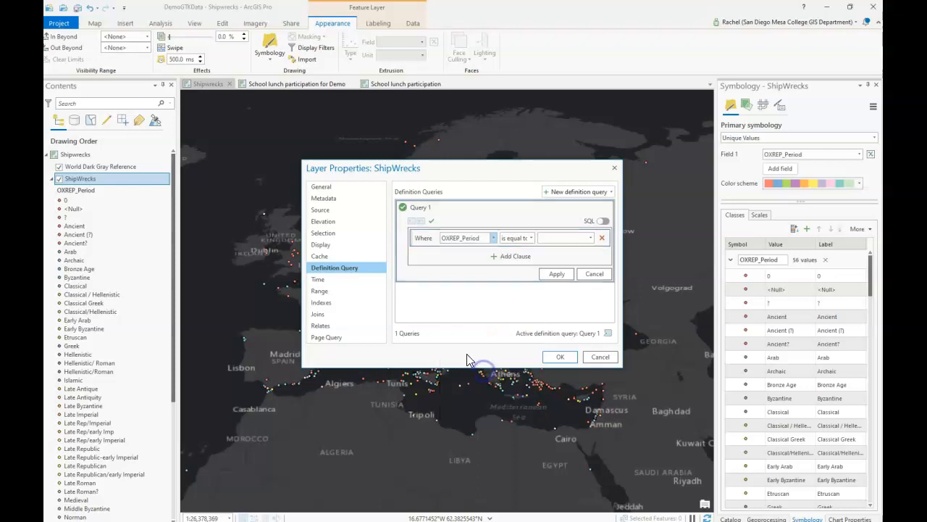
Set the query value to Roman Imperial and apply the definition query to the ShipWrecks layer
{"action": "left_click", "coordinate": [572, 238]}
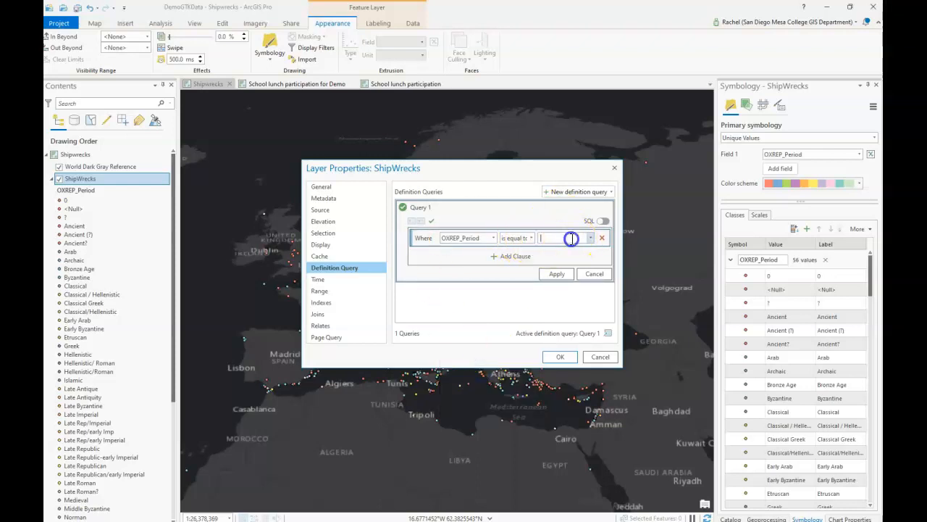
{"action": "left_click", "coordinate": [591, 239]}
{"action": "scroll", "coordinate": [584, 341], "scroll_direction": "down", "scroll_amount": 6}
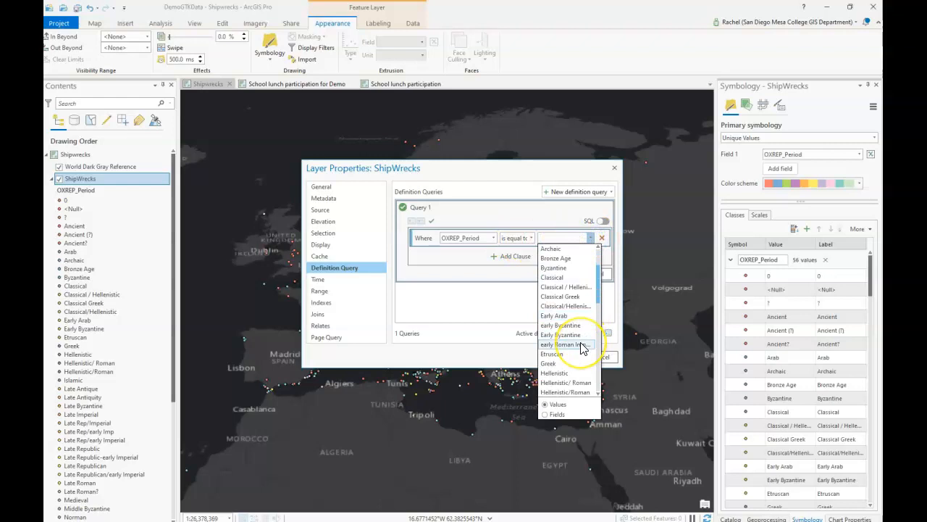
{"action": "scroll", "coordinate": [584, 348], "scroll_direction": "down", "scroll_amount": 4}
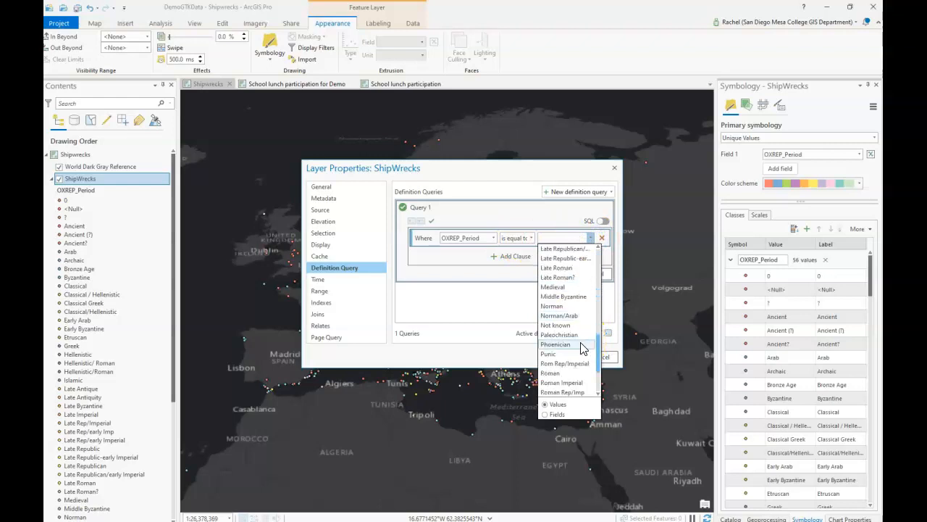
{"action": "left_click", "coordinate": [561, 381]}
{"action": "left_click", "coordinate": [559, 274]}
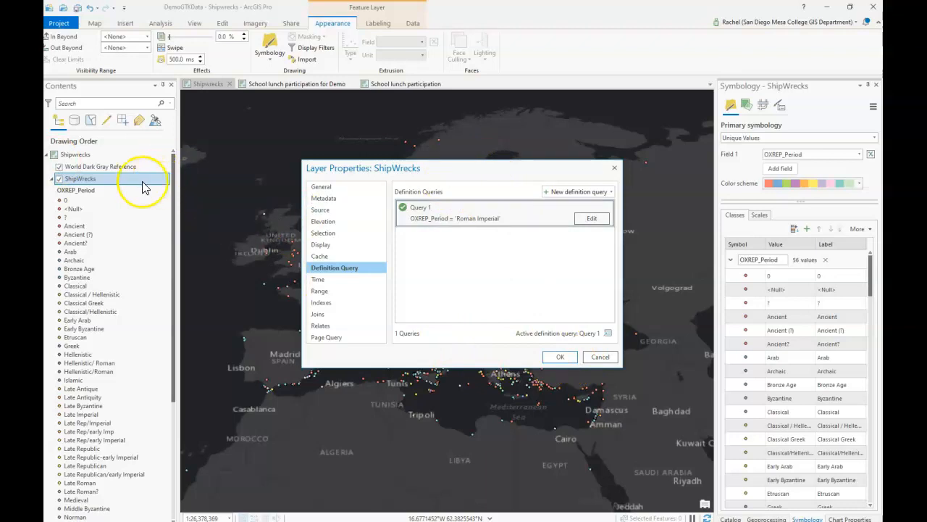
{"action": "left_click", "coordinate": [552, 358]}
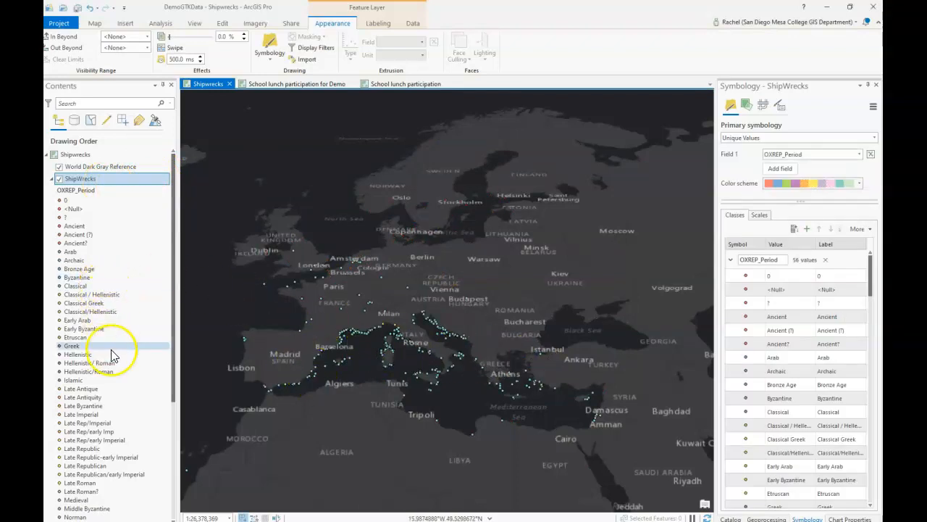
Check the period classes listed under the filtered ShipWrecks layer and its records in the attribute table, closing the table when done
{"action": "scroll", "coordinate": [127, 420], "scroll_direction": "down", "scroll_amount": 4}
{"action": "scroll", "coordinate": [127, 426], "scroll_direction": "down", "scroll_amount": 1}
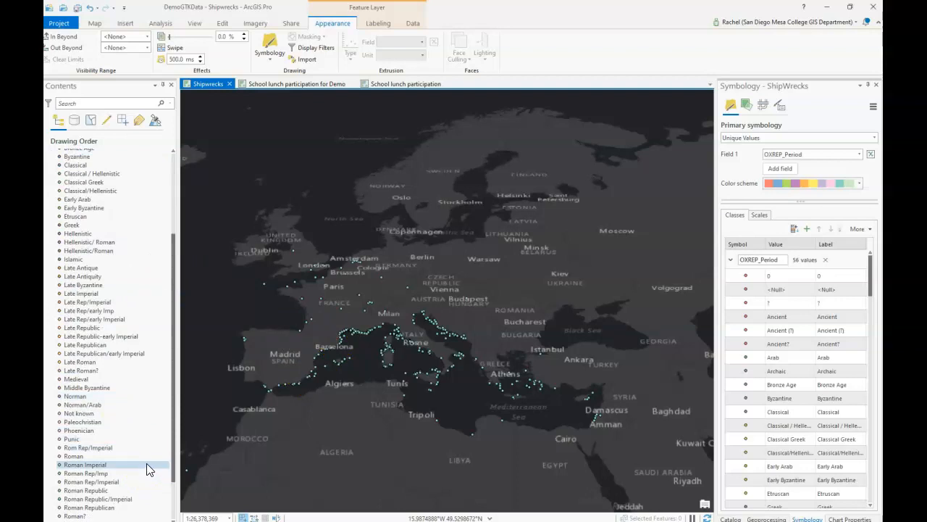
{"action": "scroll", "coordinate": [145, 452], "scroll_direction": "down", "scroll_amount": 2}
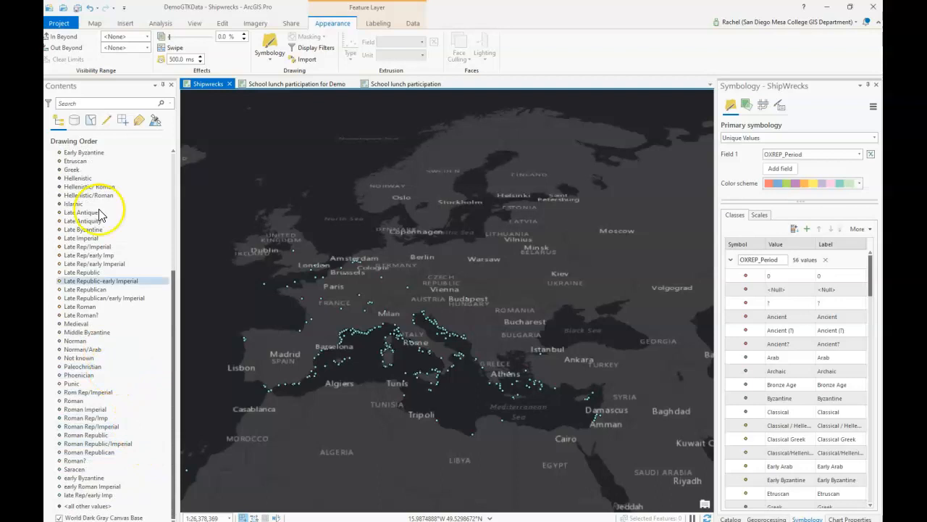
{"action": "scroll", "coordinate": [155, 244], "scroll_direction": "up", "scroll_amount": 7}
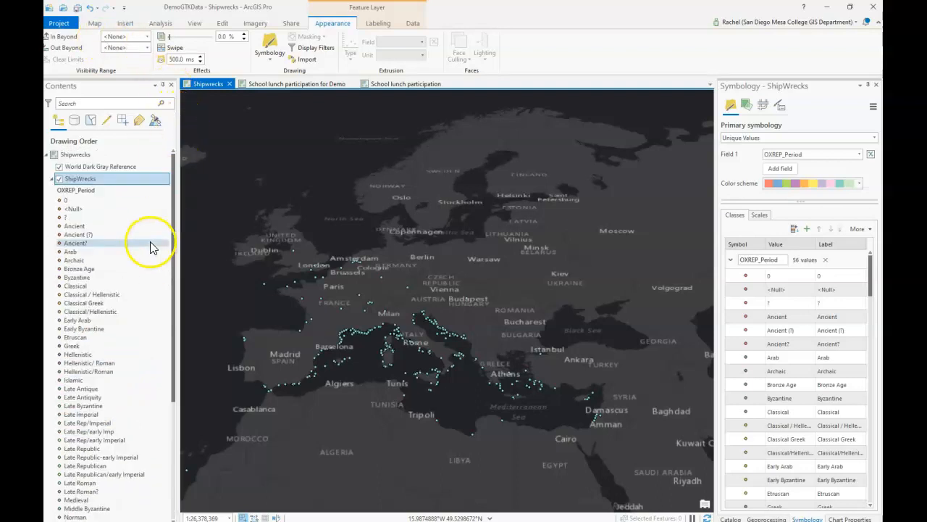
{"action": "left_click", "coordinate": [88, 180]}
{"action": "right_click", "coordinate": [88, 180]}
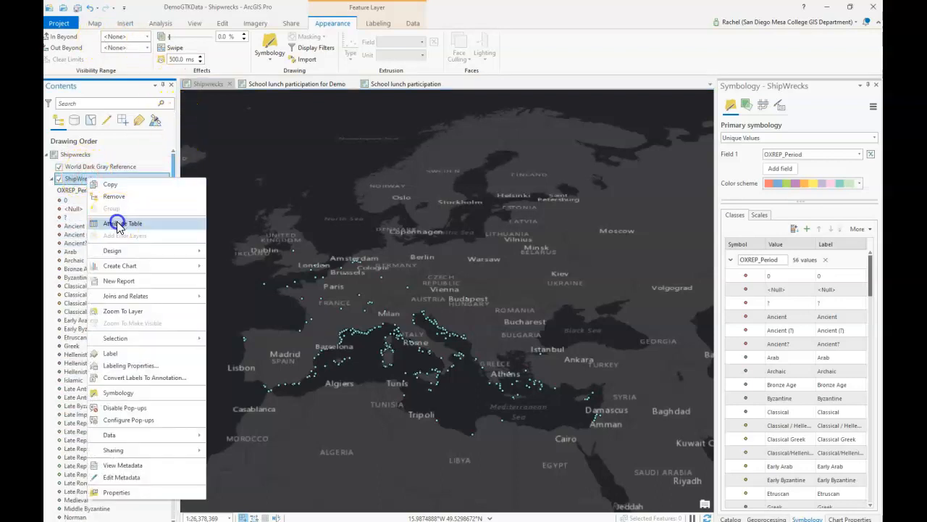
{"action": "left_click", "coordinate": [115, 221]}
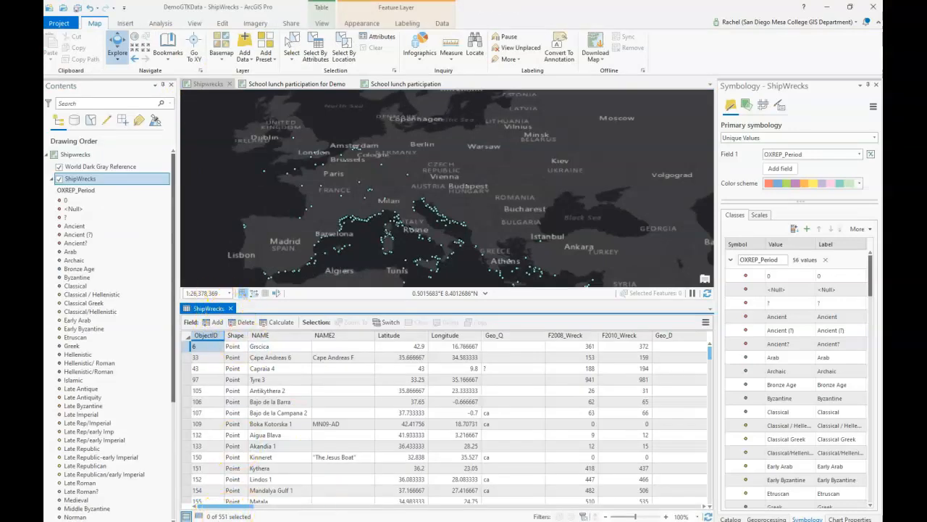
{"action": "left_click", "coordinate": [231, 310]}
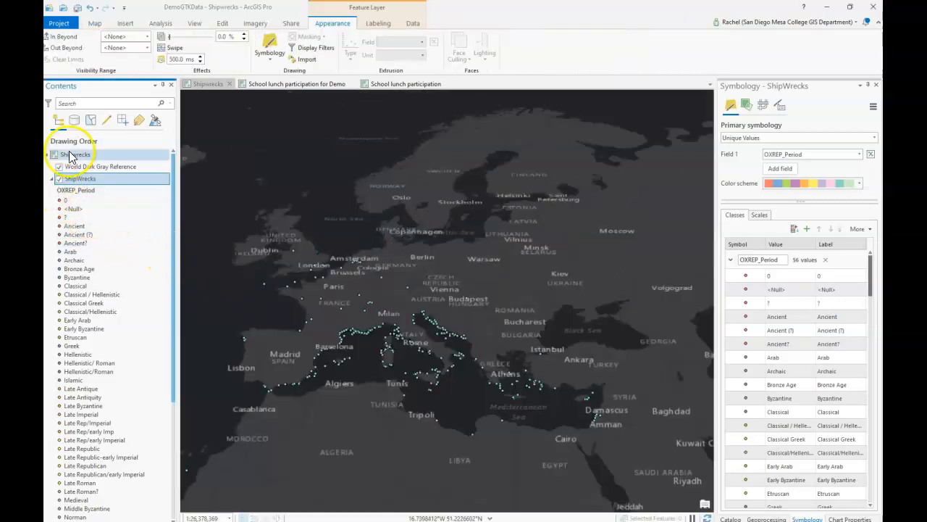
Change the Unique Values symbology field of the ShipWrecks layer to Cargo_1
{"action": "left_click", "coordinate": [862, 139]}
{"action": "left_click", "coordinate": [862, 139]}
{"action": "left_click", "coordinate": [859, 154]}
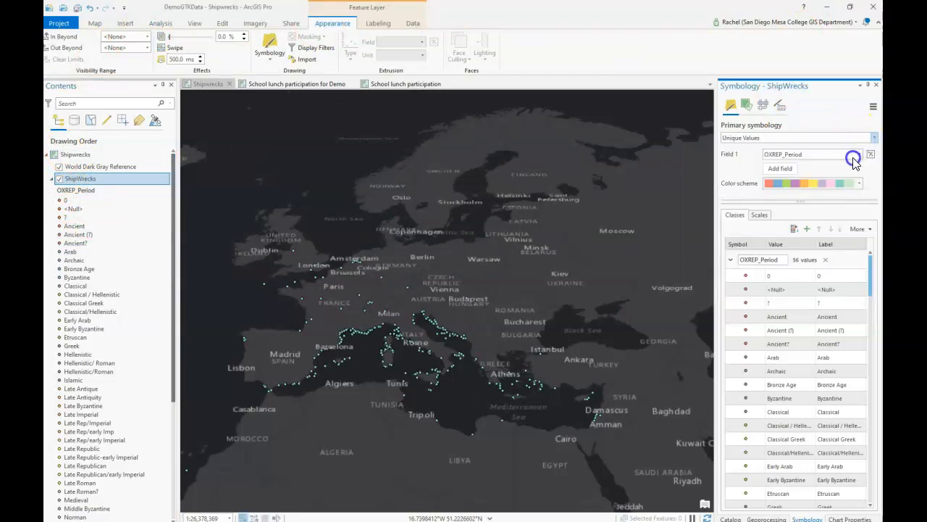
{"action": "left_click", "coordinate": [860, 207]}
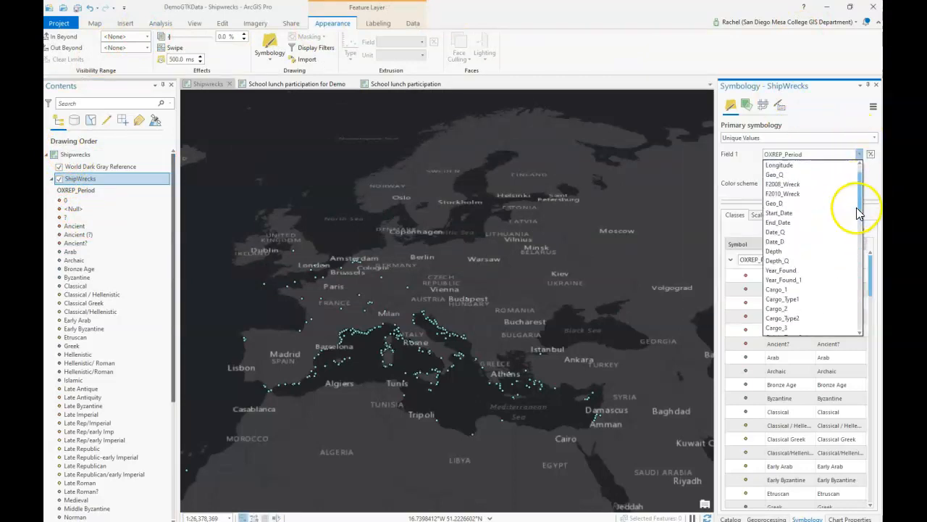
{"action": "left_click", "coordinate": [814, 291]}
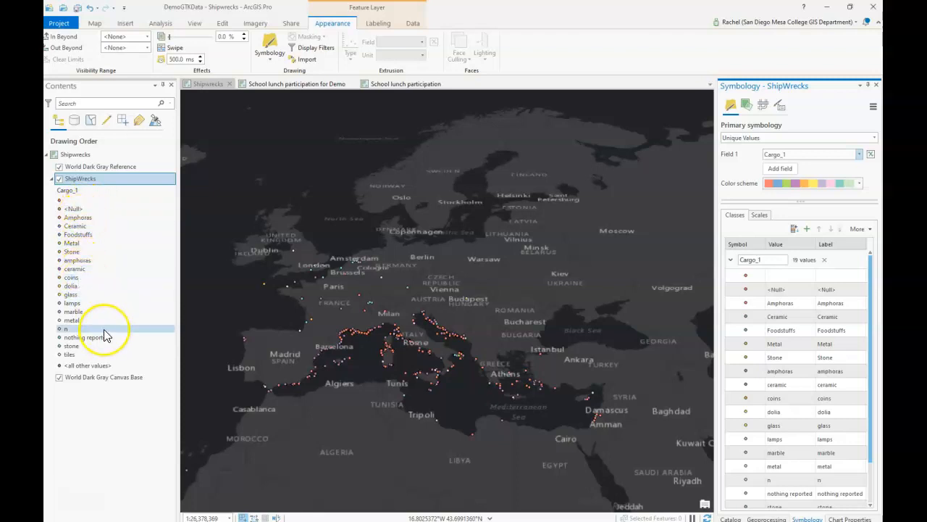
Compare the Cargo_1 classes for differently capitalized duplicates, such as amphoras and ceramic, and for blank or null values
{"action": "left_click", "coordinate": [87, 262]}
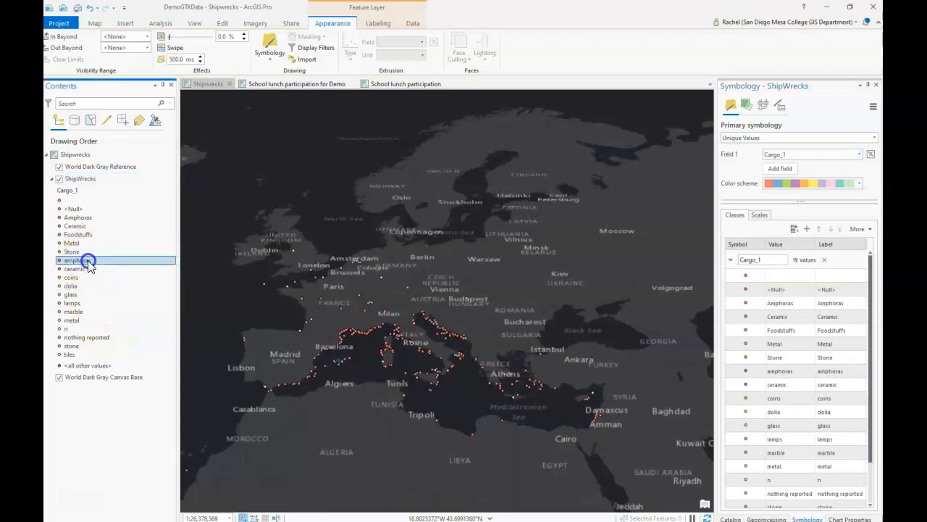
{"action": "left_click", "coordinate": [86, 217]}
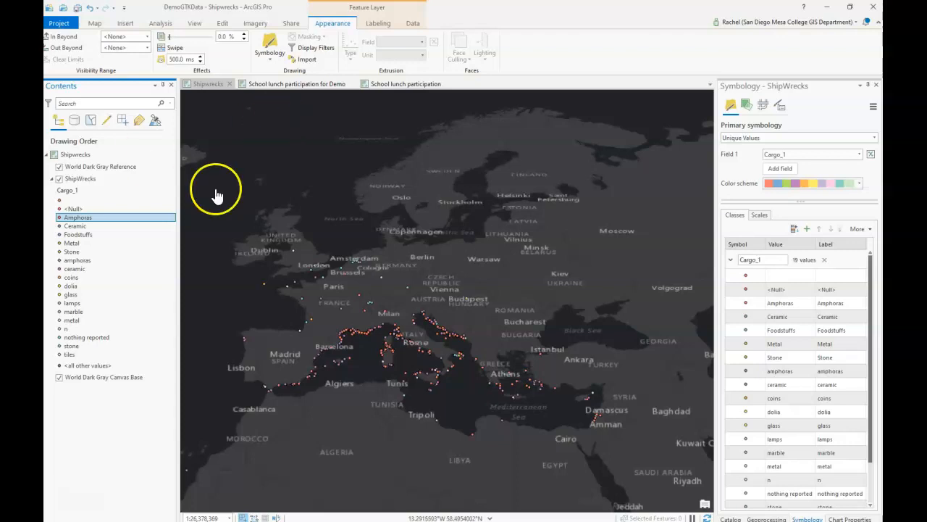
{"action": "left_click", "coordinate": [85, 269]}
{"action": "left_click", "coordinate": [77, 225]}
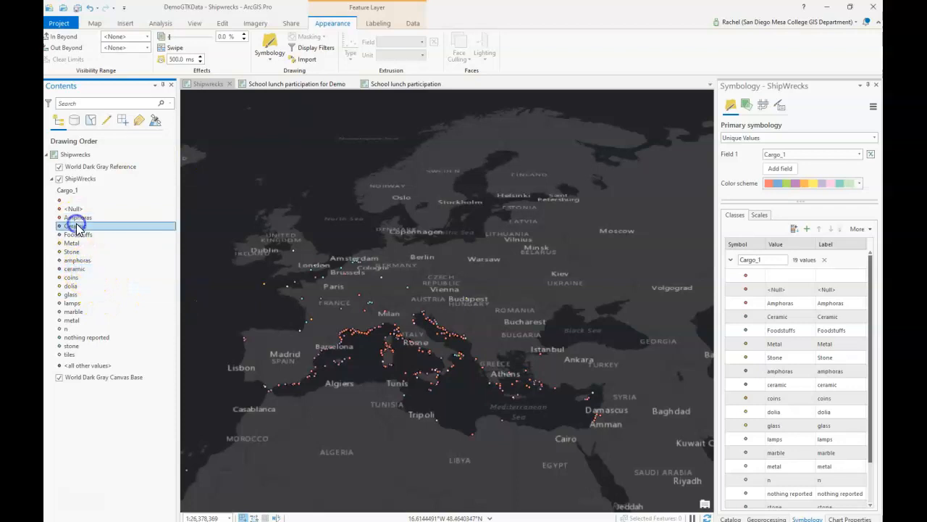
{"action": "left_click", "coordinate": [74, 209]}
{"action": "left_click", "coordinate": [72, 194]}
{"action": "left_click", "coordinate": [74, 208]}
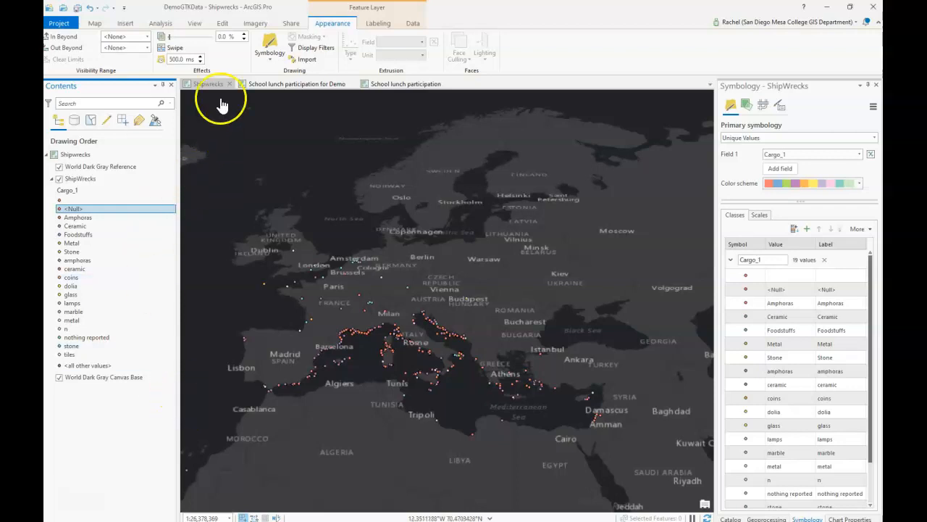
Build a Select Layer By Attribute expression for ShipWrecks where Cargo_1 is equal to amphoras, widening the tool's pane
{"action": "left_click", "coordinate": [94, 23]}
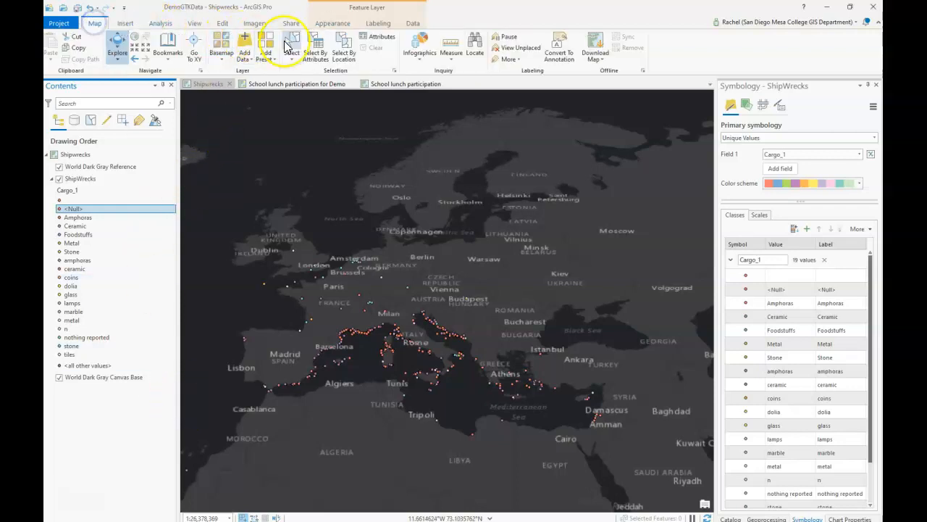
{"action": "left_click", "coordinate": [313, 55]}
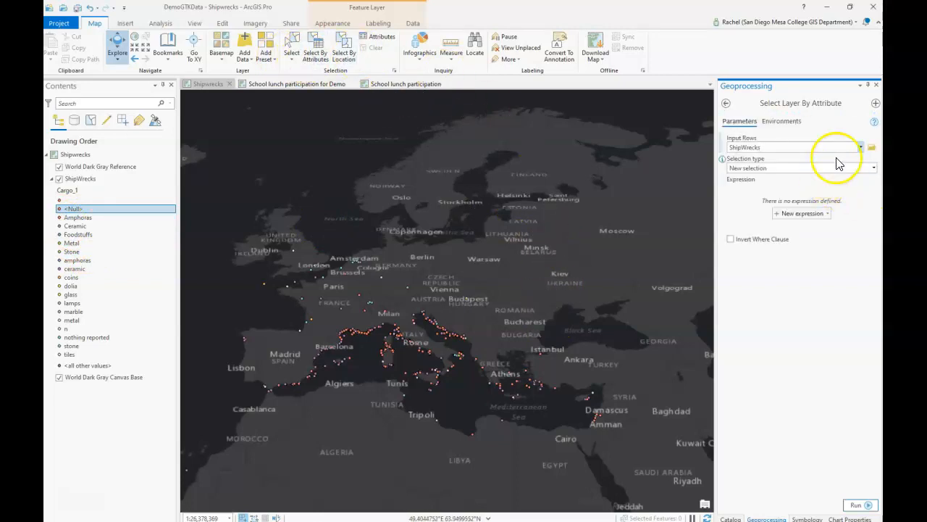
{"action": "left_click", "coordinate": [815, 213]}
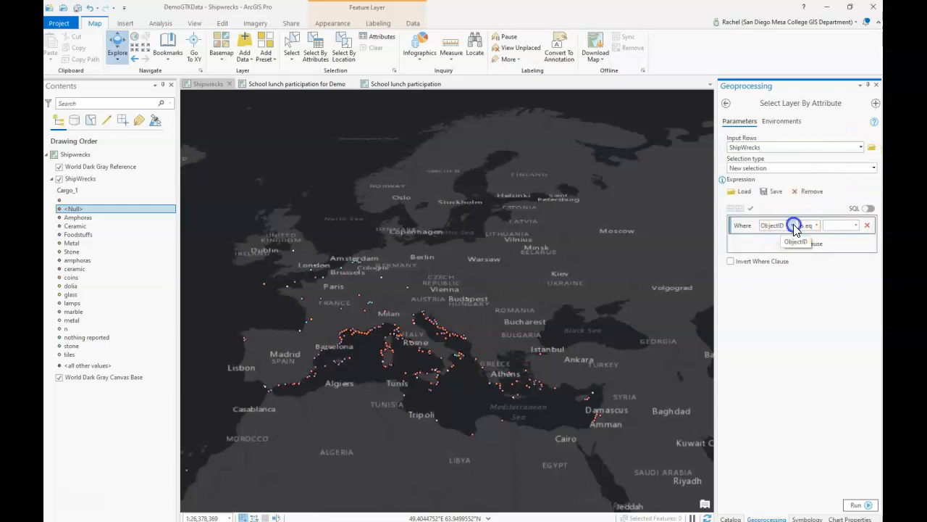
{"action": "left_click", "coordinate": [791, 225]}
{"action": "scroll", "coordinate": [811, 312], "scroll_direction": "down", "scroll_amount": 4}
{"action": "left_click", "coordinate": [780, 290]}
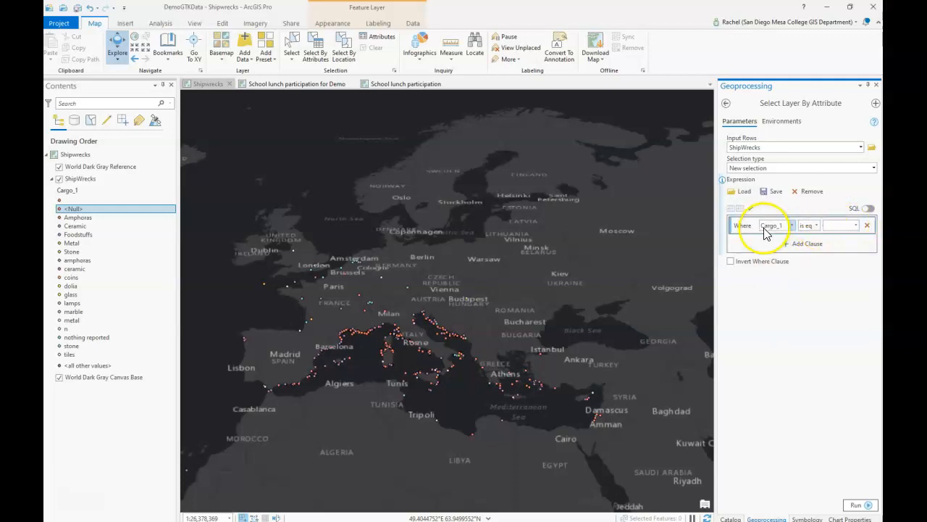
{"action": "left_click_drag", "start_coordinate": [718, 232], "coordinate": [644, 234]}
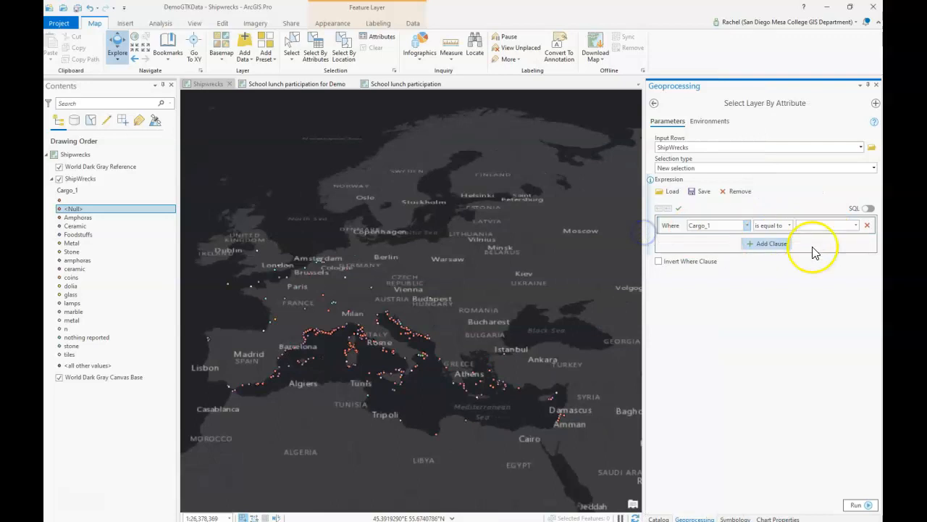
{"action": "left_click", "coordinate": [856, 225]}
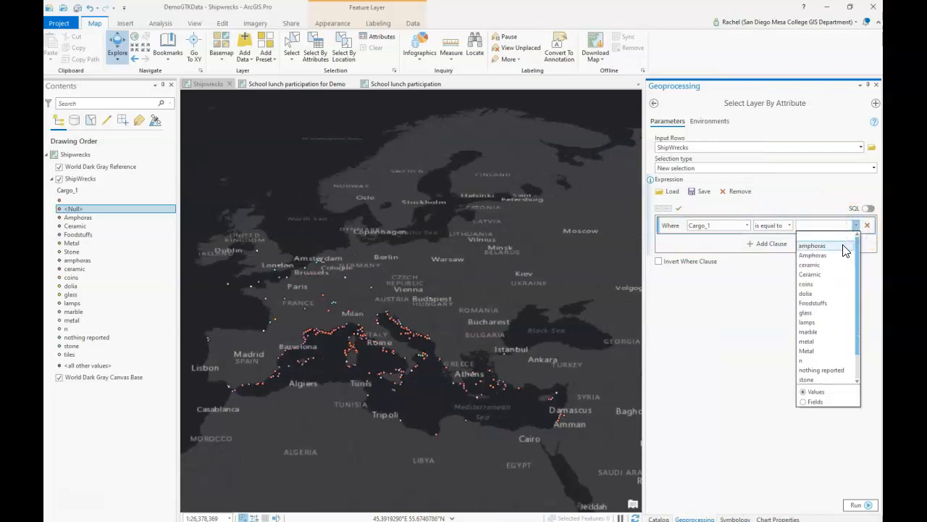
{"action": "left_click", "coordinate": [843, 246]}
Add a second clause to the ShipWrecks selection expression: Or Cargo_1 is equal to Amphoras
{"action": "left_click", "coordinate": [774, 245]}
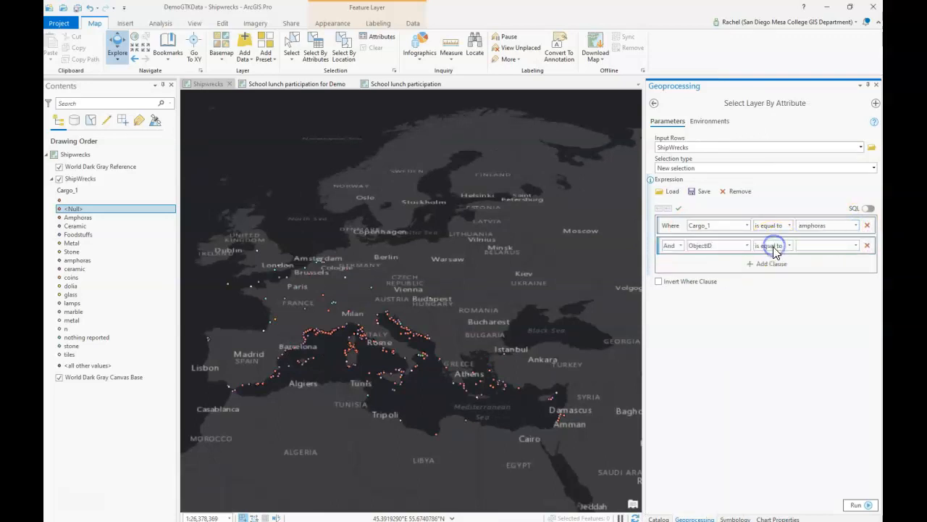
{"action": "left_click", "coordinate": [676, 265]}
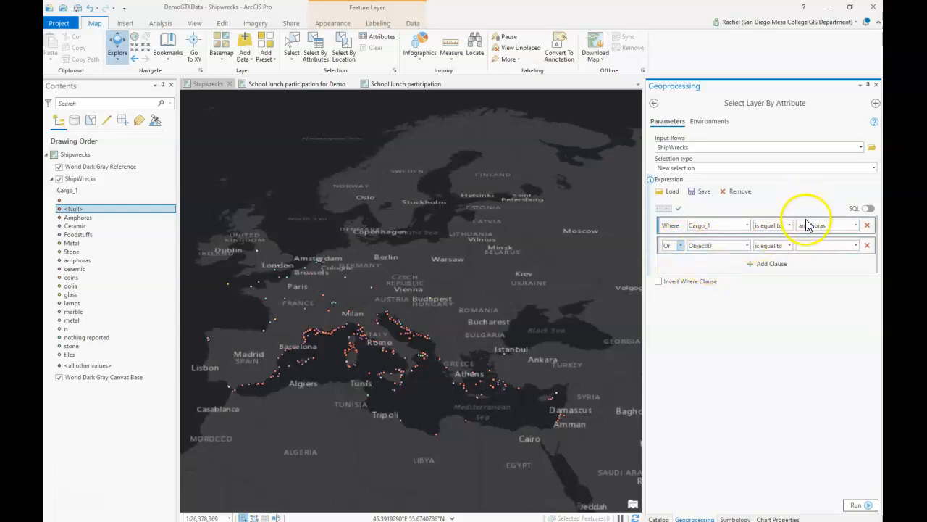
{"action": "left_click", "coordinate": [856, 245]}
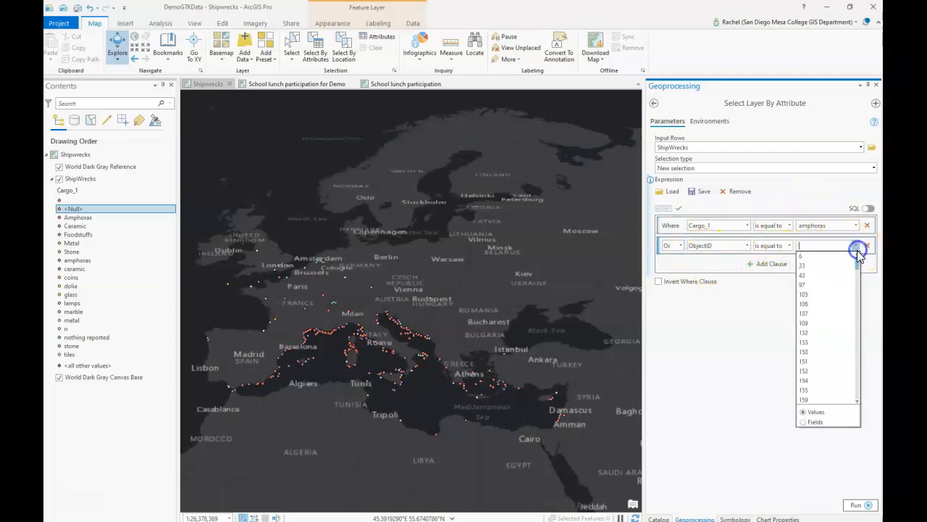
{"action": "left_click", "coordinate": [791, 245]}
{"action": "left_click", "coordinate": [791, 246]}
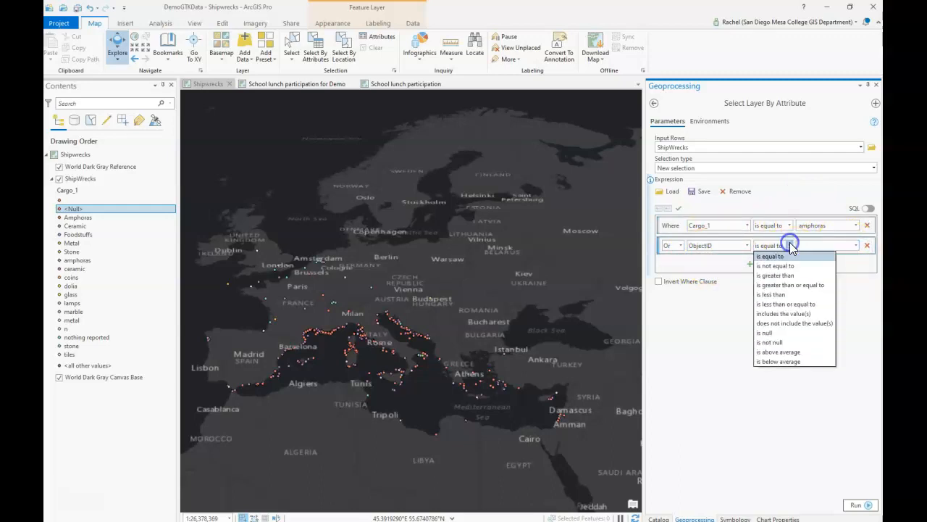
{"action": "left_click", "coordinate": [747, 244]}
{"action": "left_click", "coordinate": [747, 245]}
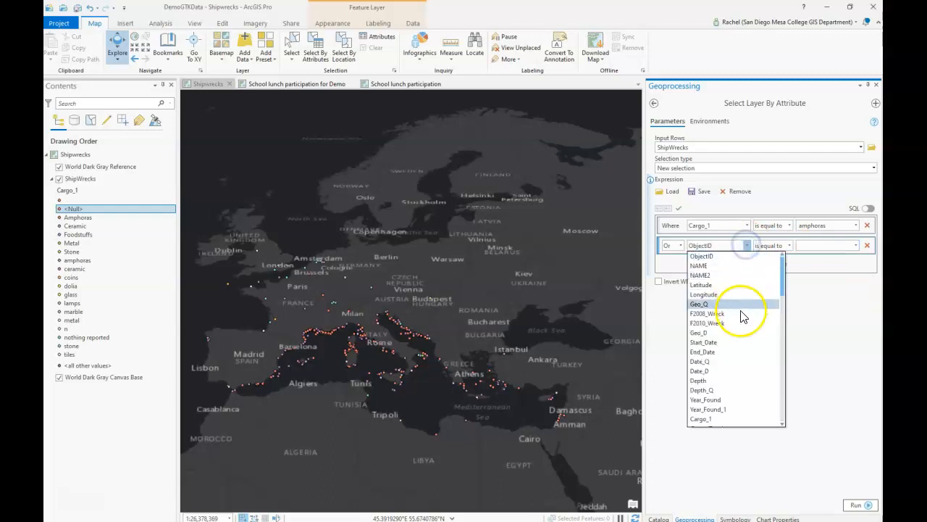
{"action": "scroll", "coordinate": [727, 363], "scroll_direction": "down", "scroll_amount": 3}
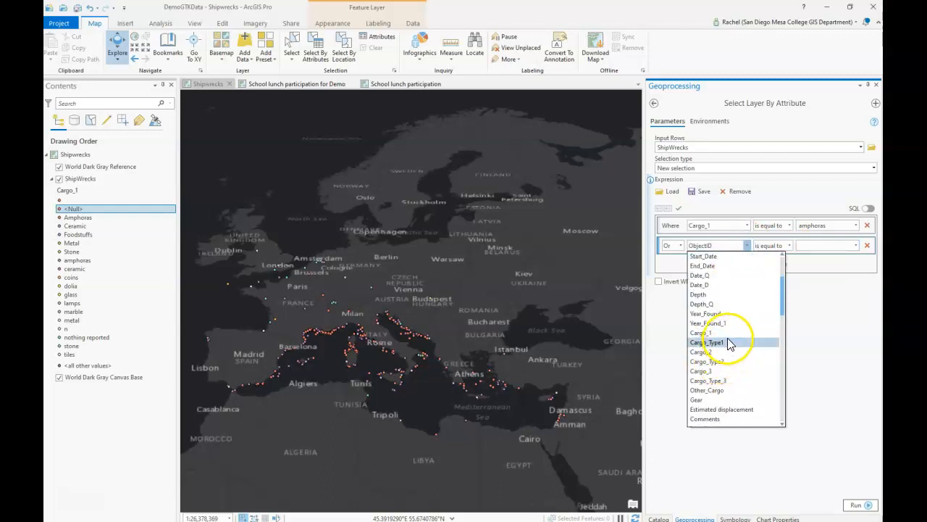
{"action": "left_click", "coordinate": [733, 332]}
{"action": "left_click", "coordinate": [855, 245]}
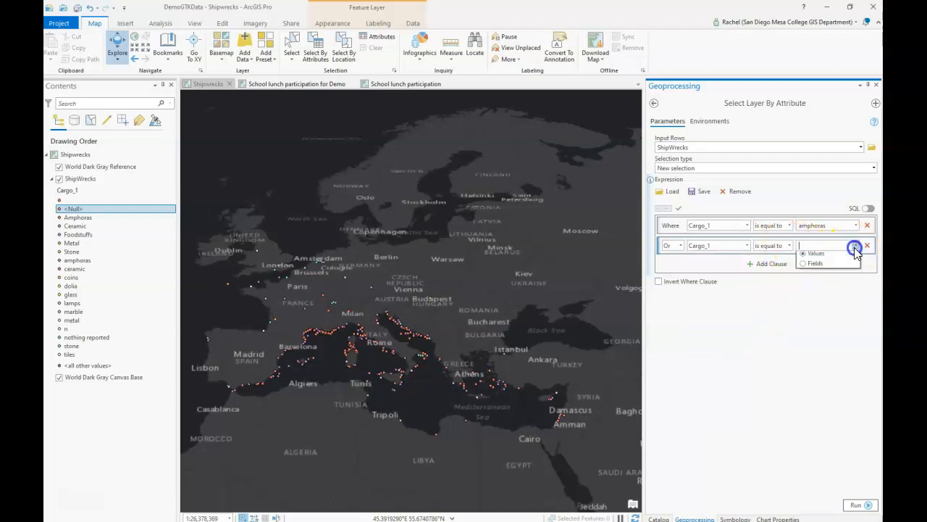
{"action": "left_click", "coordinate": [844, 275]}
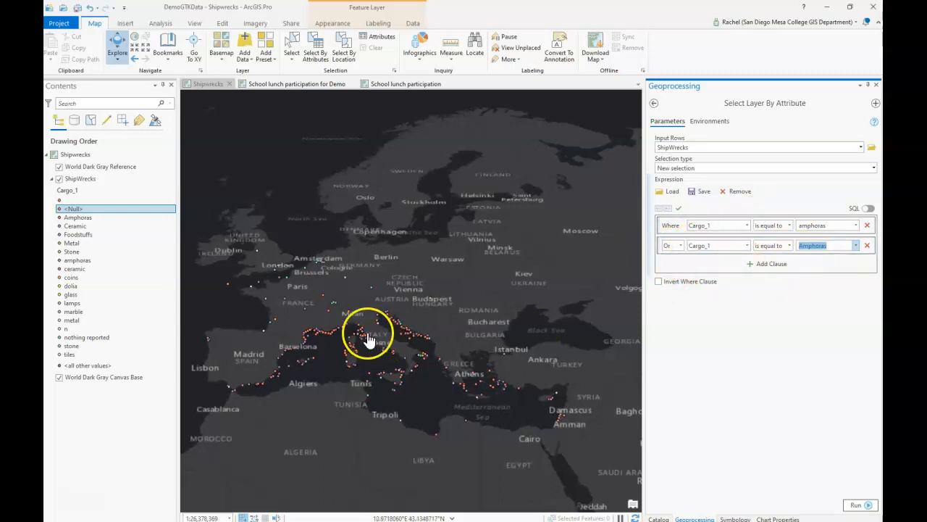
Examine the cargo columns in the ShipWrecks attribute table, closing the table when done
{"action": "right_click", "coordinate": [78, 179]}
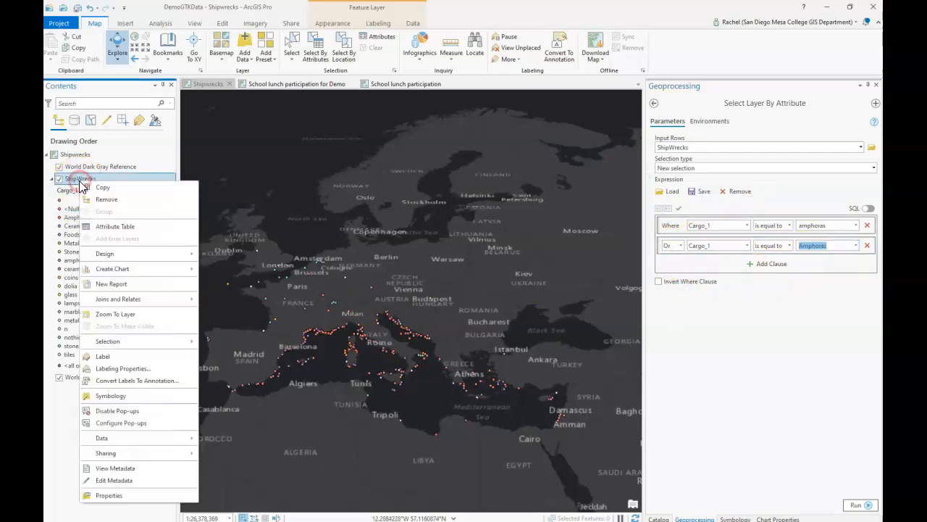
{"action": "left_click", "coordinate": [104, 226]}
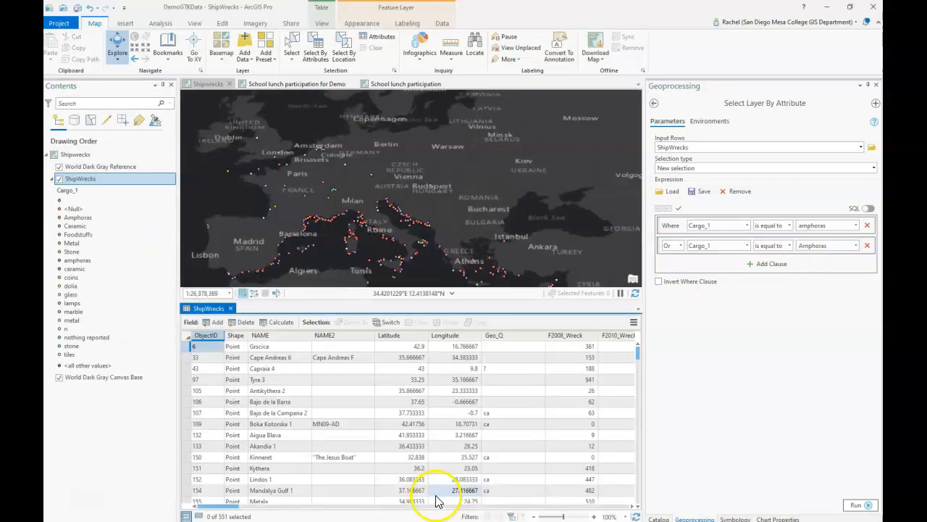
{"action": "left_click_drag", "start_coordinate": [198, 506], "coordinate": [301, 510]}
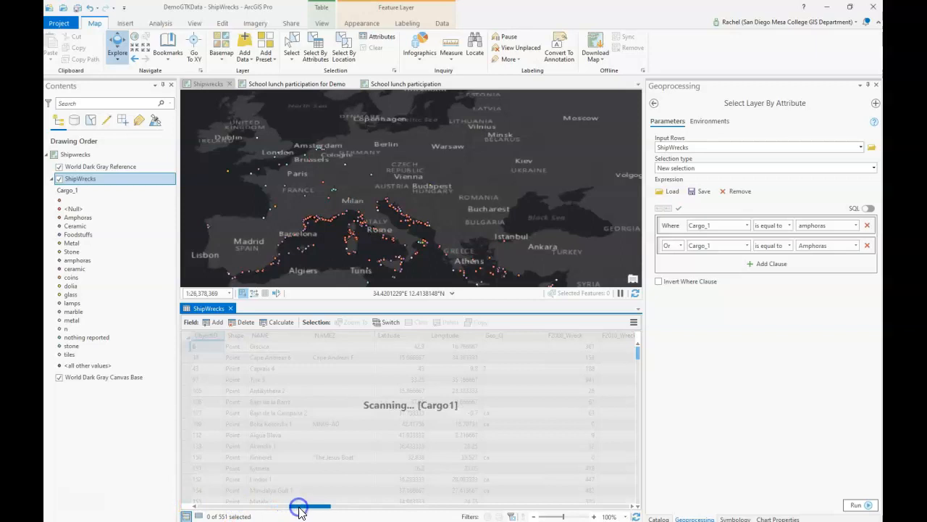
{"action": "left_click", "coordinate": [282, 413]}
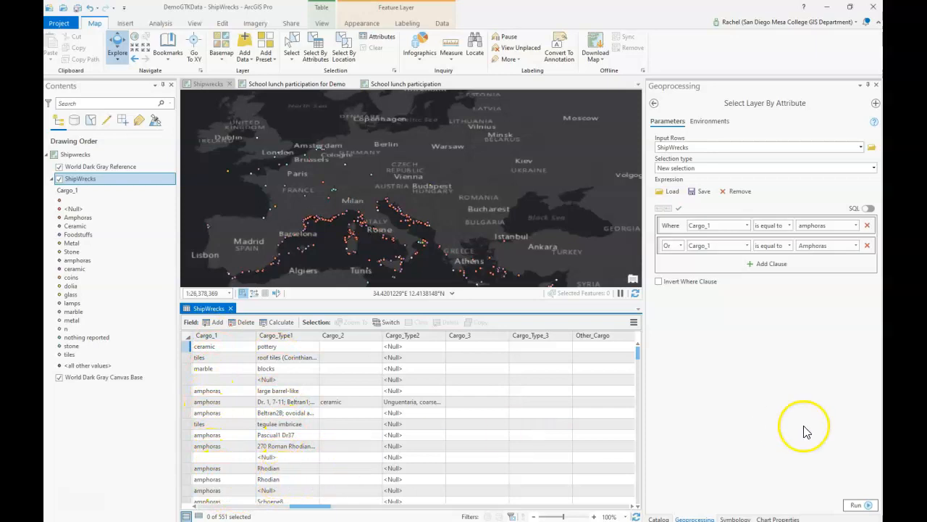
{"action": "left_click", "coordinate": [770, 451]}
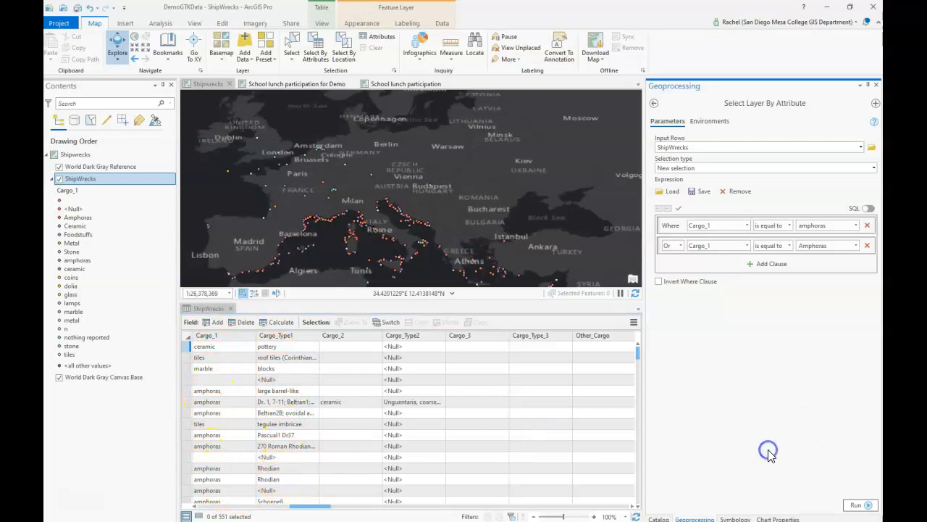
{"action": "left_click", "coordinate": [230, 308]}
Run the amphoras/Amphoras selection on ShipWrecks and hide the World Dark Gray Reference layer
{"action": "left_click", "coordinate": [868, 506]}
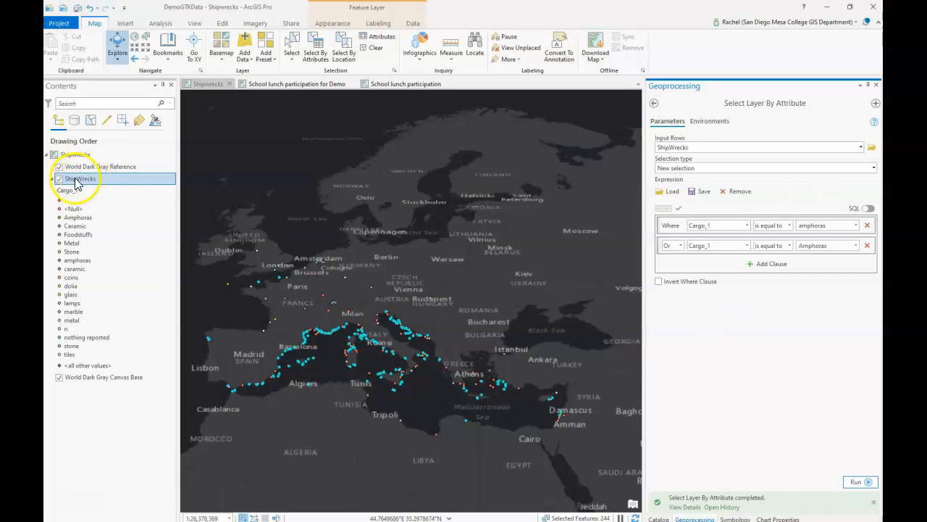
{"action": "left_click", "coordinate": [58, 166]}
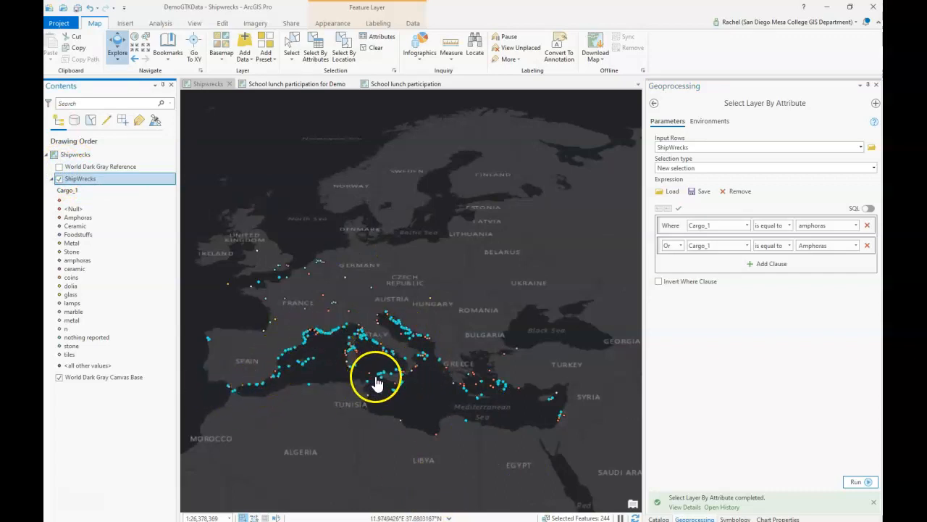
Review only the selected records in the ShipWrecks attribute table, closing it when done
{"action": "right_click", "coordinate": [98, 181]}
{"action": "left_click", "coordinate": [120, 223]}
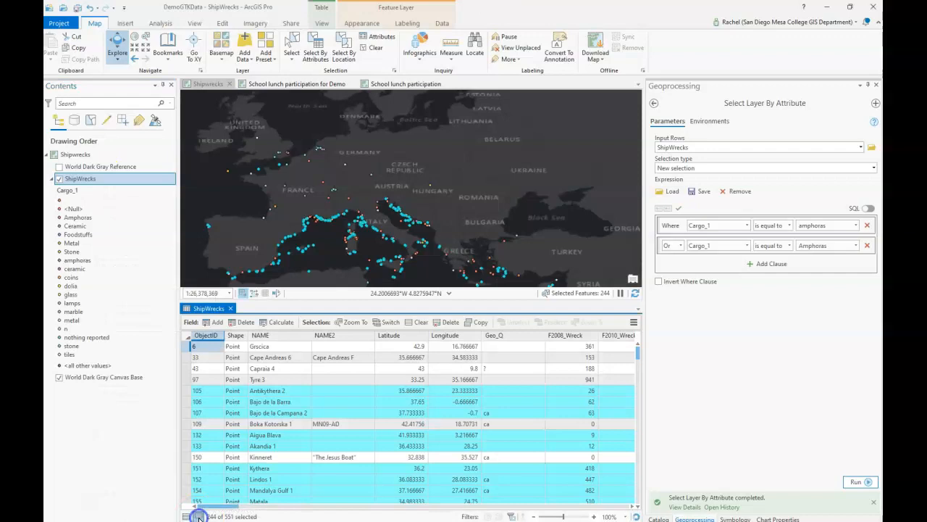
{"action": "left_click", "coordinate": [199, 516]}
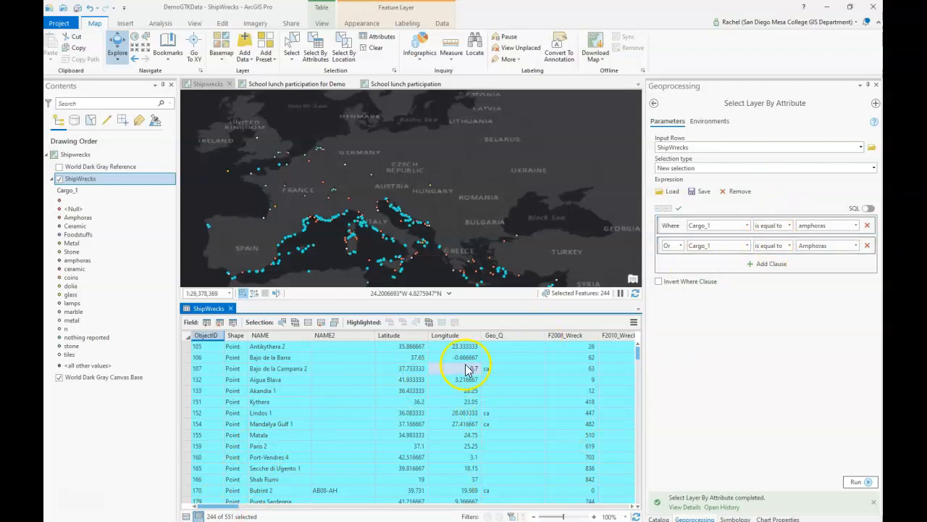
{"action": "left_click", "coordinate": [231, 309]}
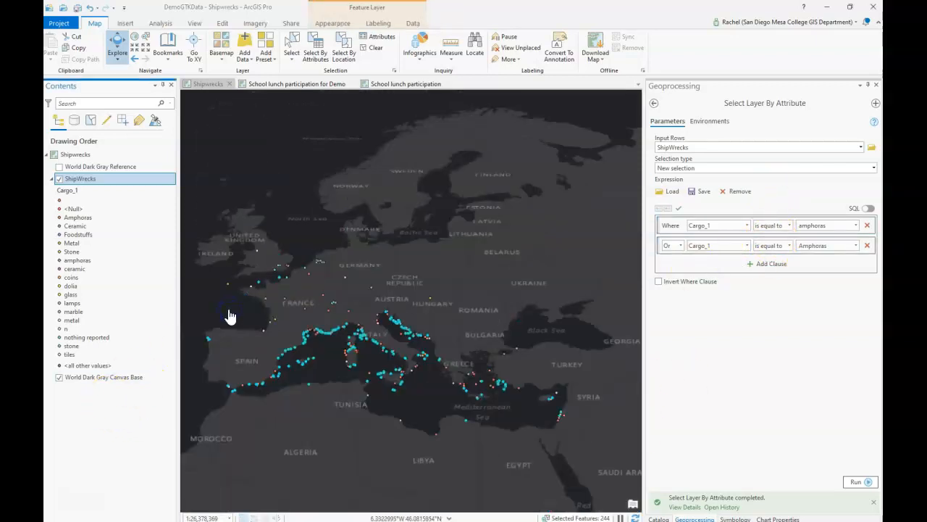
Add a third clause, Or Cargo_1 is equal to Foodstuffs, to the expression and run the selection
{"action": "left_click", "coordinate": [768, 265]}
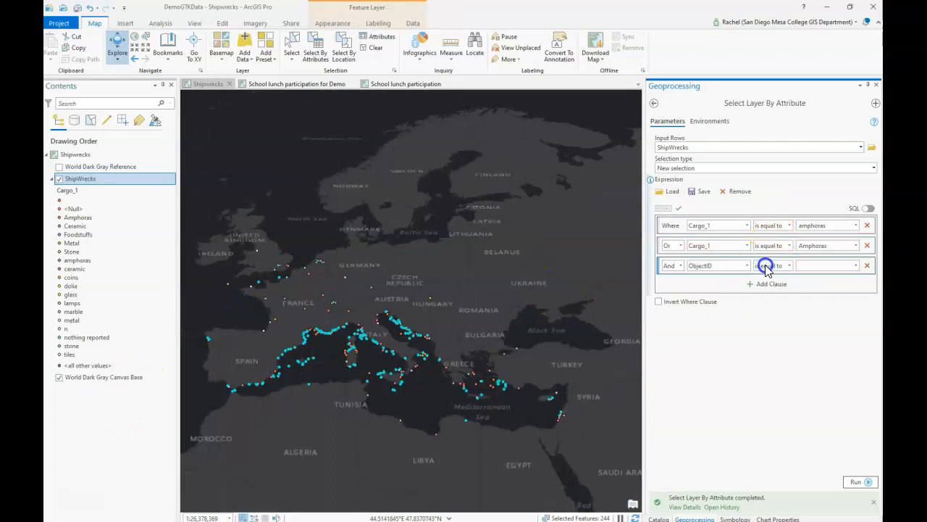
{"action": "left_click", "coordinate": [665, 308]}
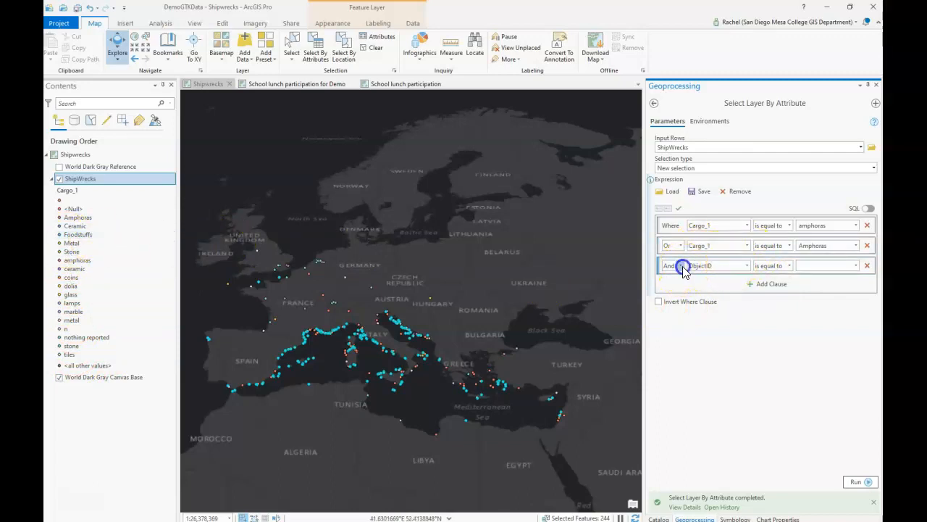
{"action": "left_click", "coordinate": [669, 285]}
{"action": "left_click", "coordinate": [747, 267]}
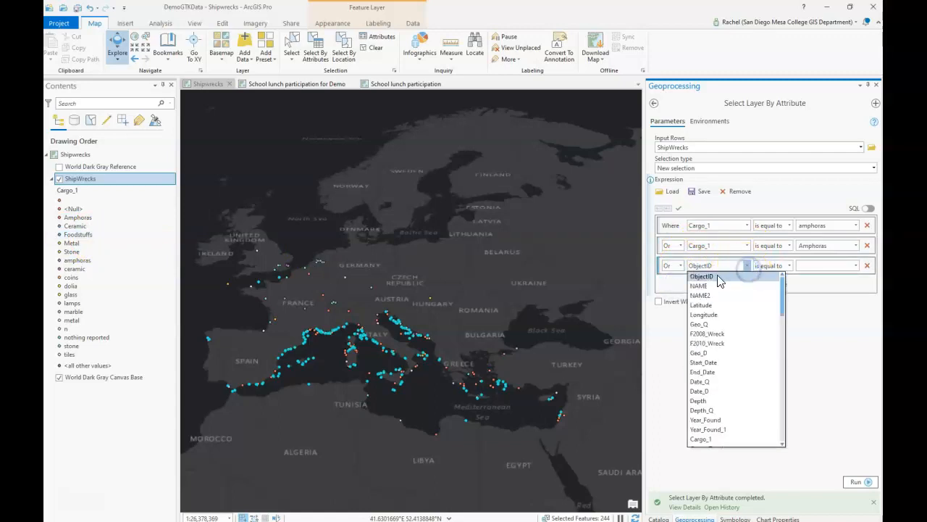
{"action": "scroll", "coordinate": [756, 377], "scroll_direction": "down", "scroll_amount": 2}
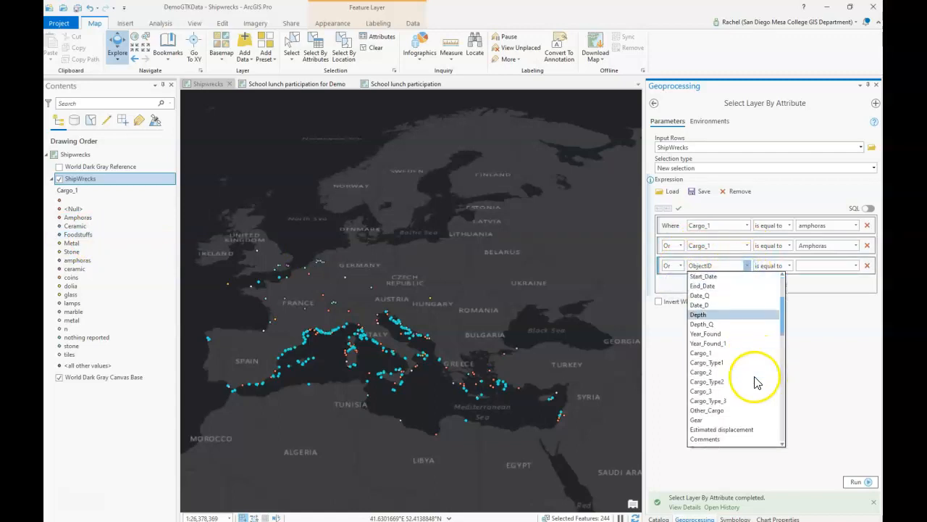
{"action": "left_click", "coordinate": [700, 353]}
{"action": "left_click", "coordinate": [840, 266]}
{"action": "left_click", "coordinate": [857, 266]}
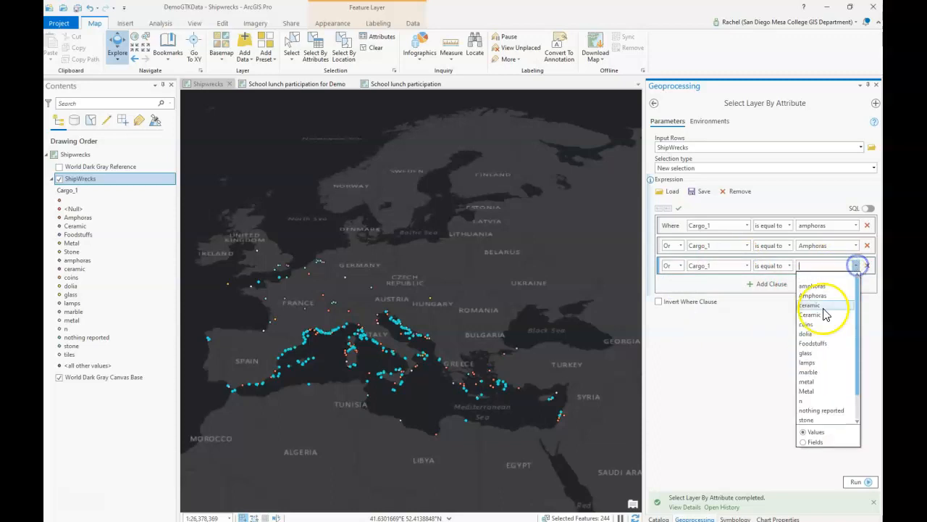
{"action": "left_click", "coordinate": [820, 341]}
{"action": "left_click", "coordinate": [855, 482]}
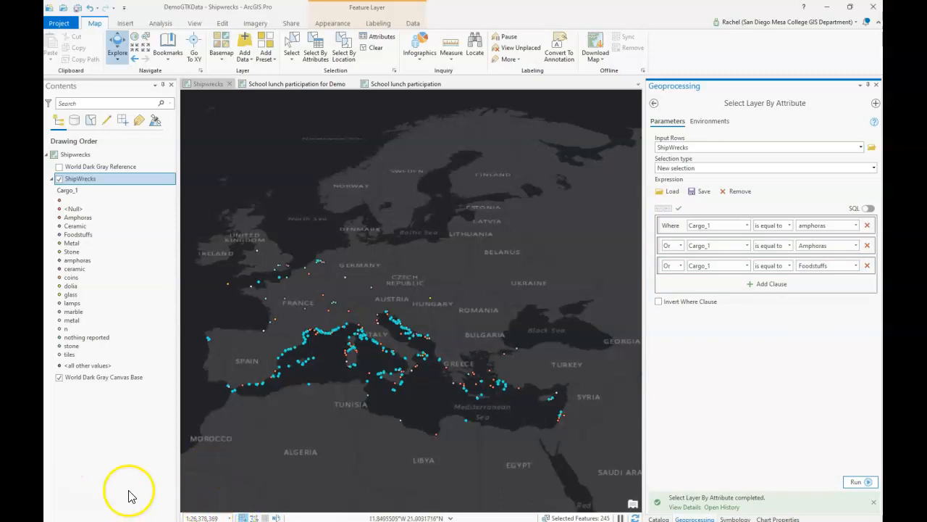
Review only the selected ShipWrecks records sorted by Cargo_1 in descending order, closing the attribute table when done
{"action": "right_click", "coordinate": [91, 180]}
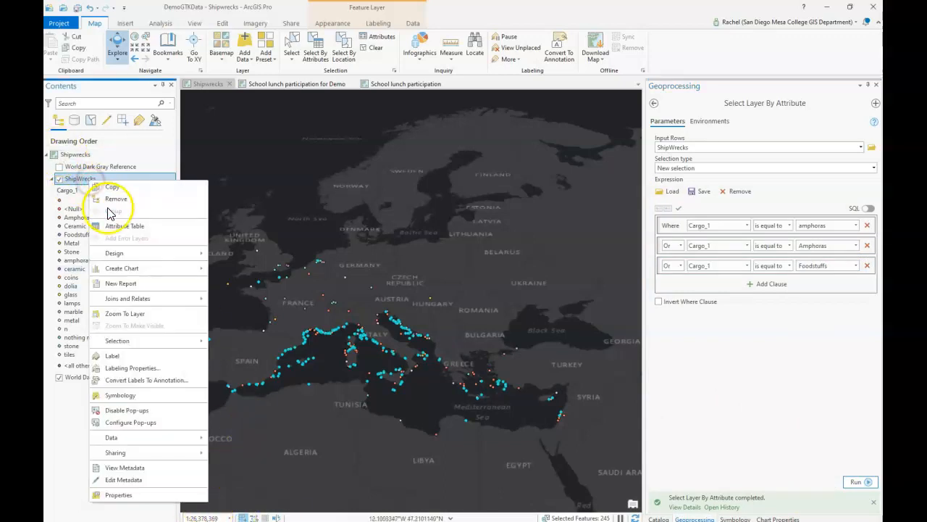
{"action": "left_click", "coordinate": [118, 228]}
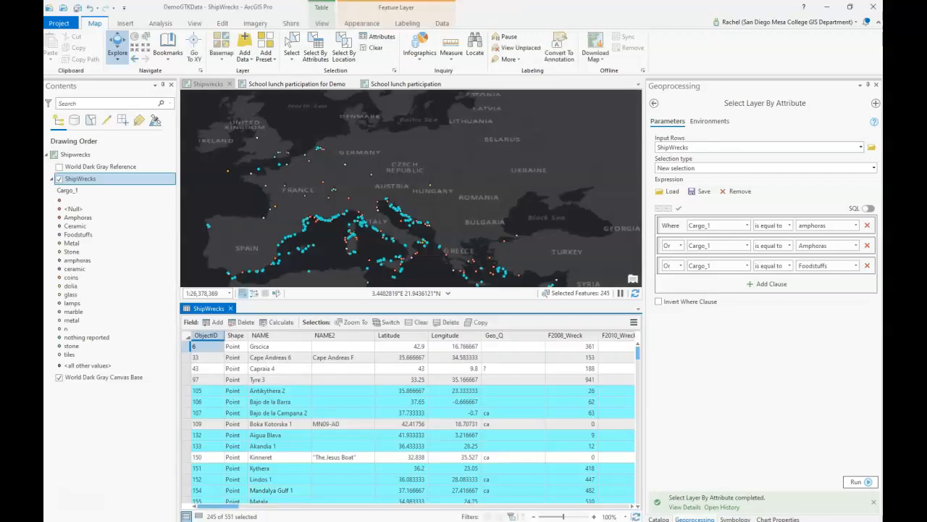
{"action": "left_click", "coordinate": [214, 503]}
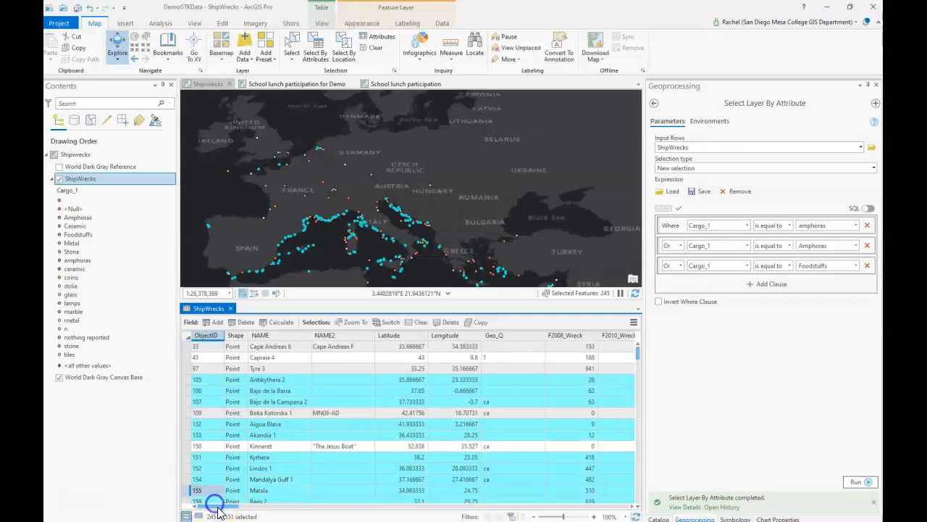
{"action": "left_click", "coordinate": [199, 516]}
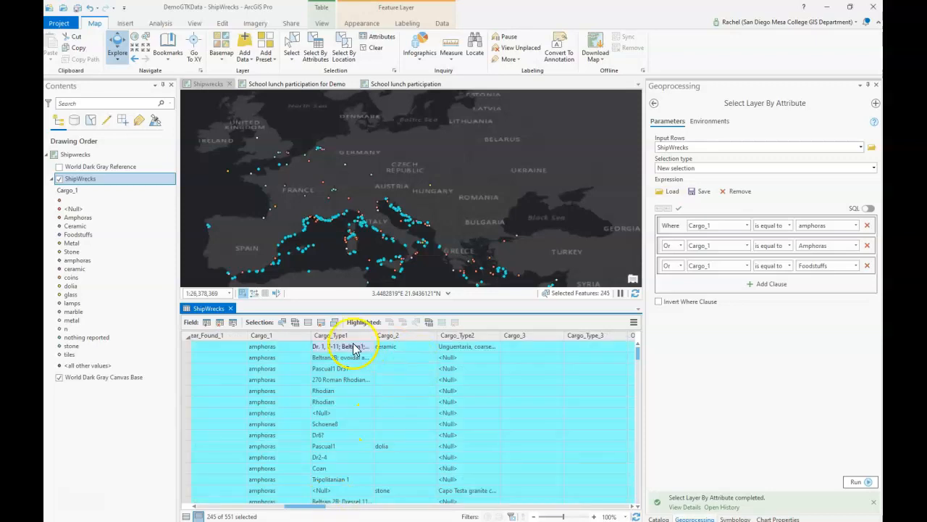
{"action": "right_click", "coordinate": [283, 335]}
{"action": "left_click", "coordinate": [294, 358]}
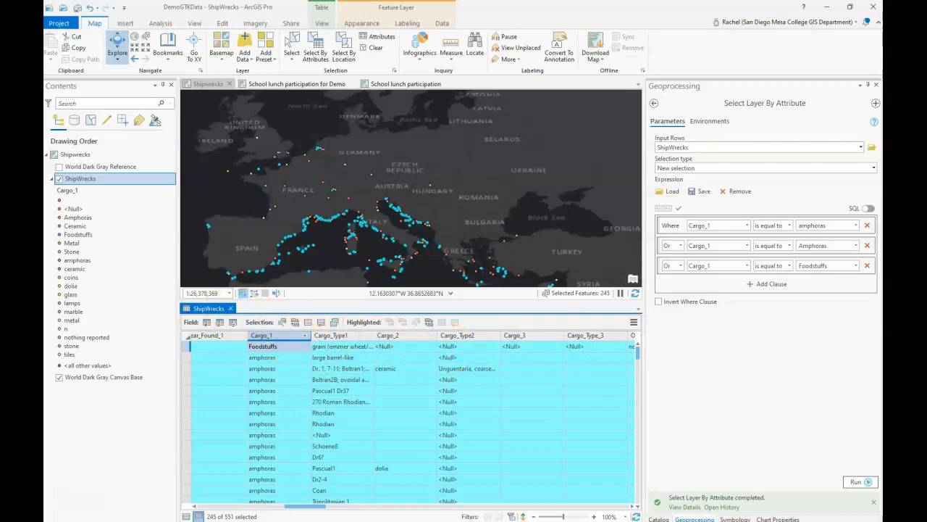
{"action": "left_click", "coordinate": [231, 308]}
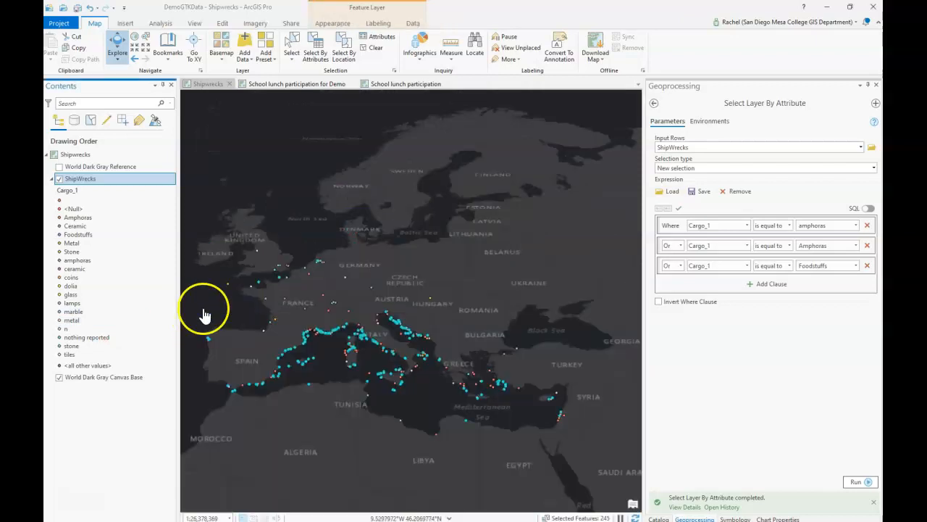
Remove the whole selection expression and clear the selected ShipWrecks features
{"action": "left_click", "coordinate": [736, 191]}
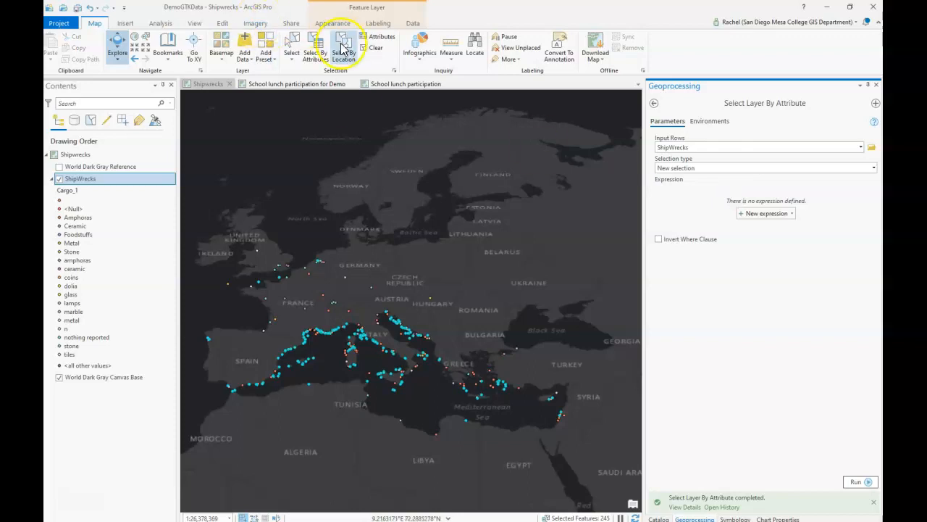
{"action": "left_click", "coordinate": [371, 48]}
{"action": "left_click", "coordinate": [101, 156]}
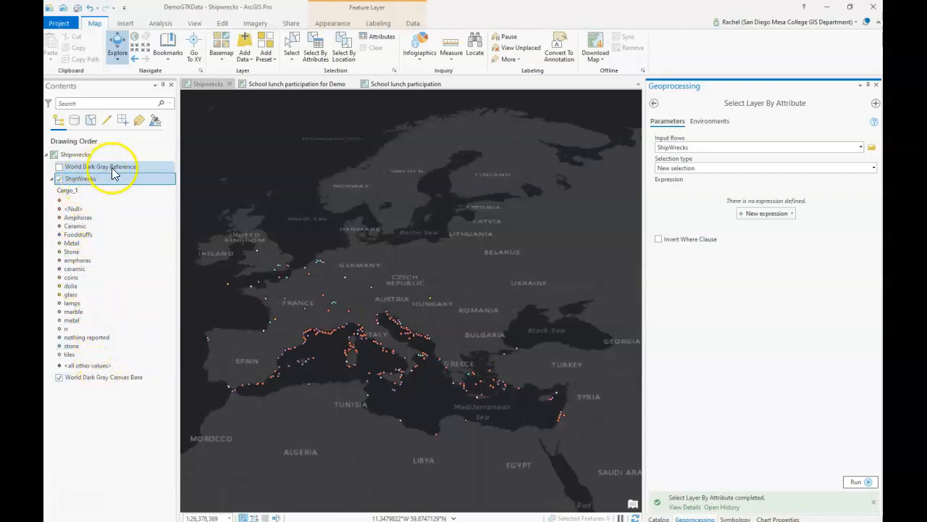
Build a new selection expression for ShipWrecks where Cargo_1 is not equal to the blank value
{"action": "left_click", "coordinate": [747, 215]}
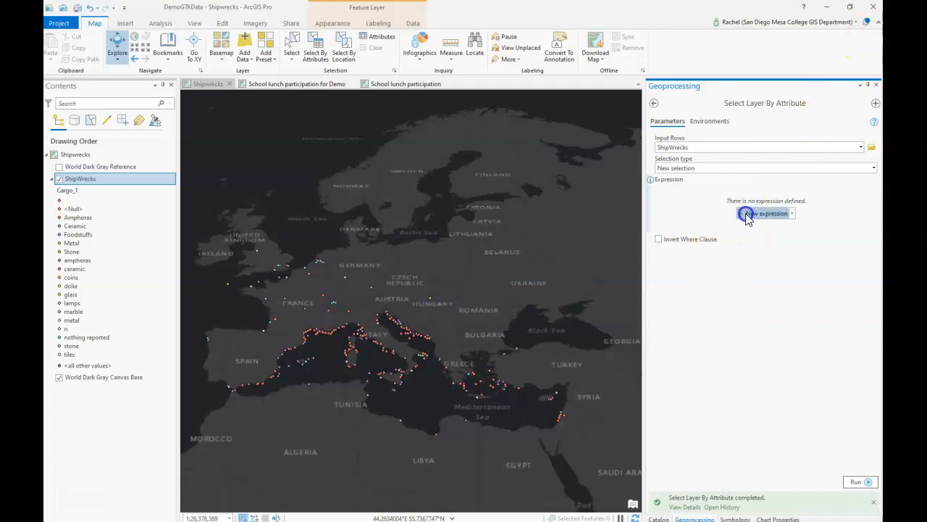
{"action": "left_click", "coordinate": [746, 225]}
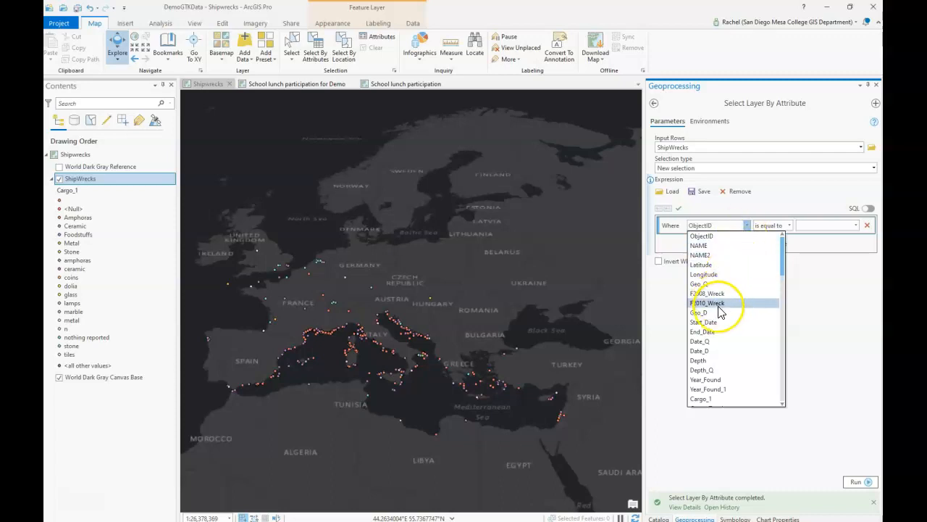
{"action": "left_click", "coordinate": [706, 399]}
{"action": "left_click", "coordinate": [772, 226]}
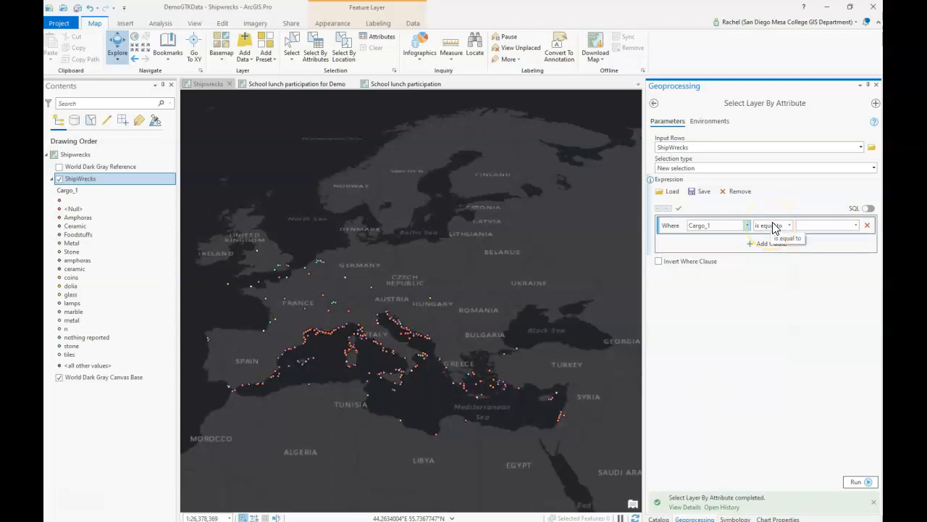
{"action": "left_click", "coordinate": [789, 226]}
{"action": "left_click", "coordinate": [792, 246]}
{"action": "left_click", "coordinate": [845, 223]}
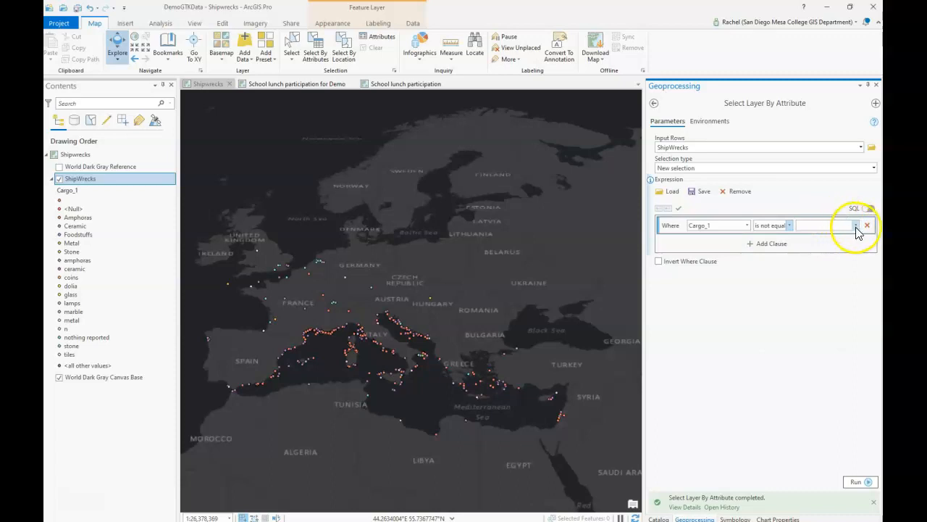
{"action": "left_click", "coordinate": [856, 225]}
{"action": "scroll", "coordinate": [820, 373], "scroll_direction": "down", "scroll_amount": 1}
{"action": "scroll", "coordinate": [829, 366], "scroll_direction": "up", "scroll_amount": 1}
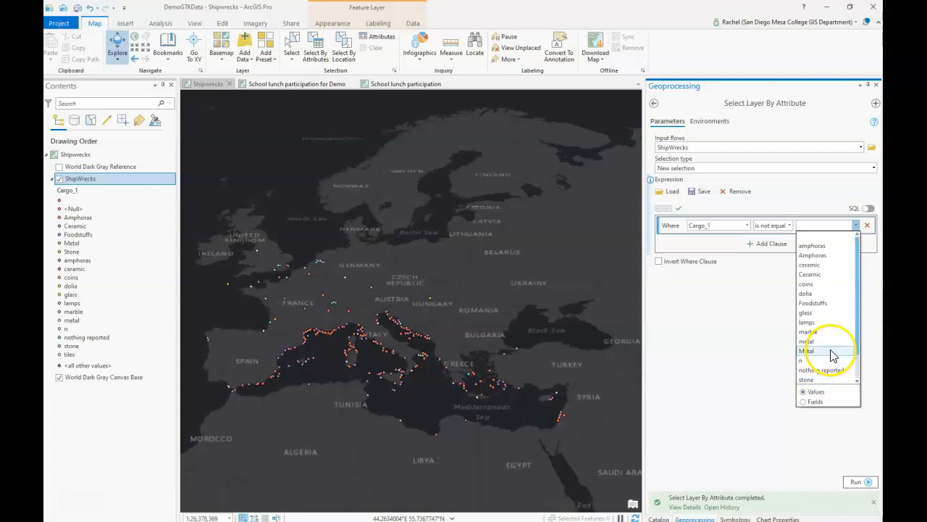
{"action": "left_click", "coordinate": [823, 238]}
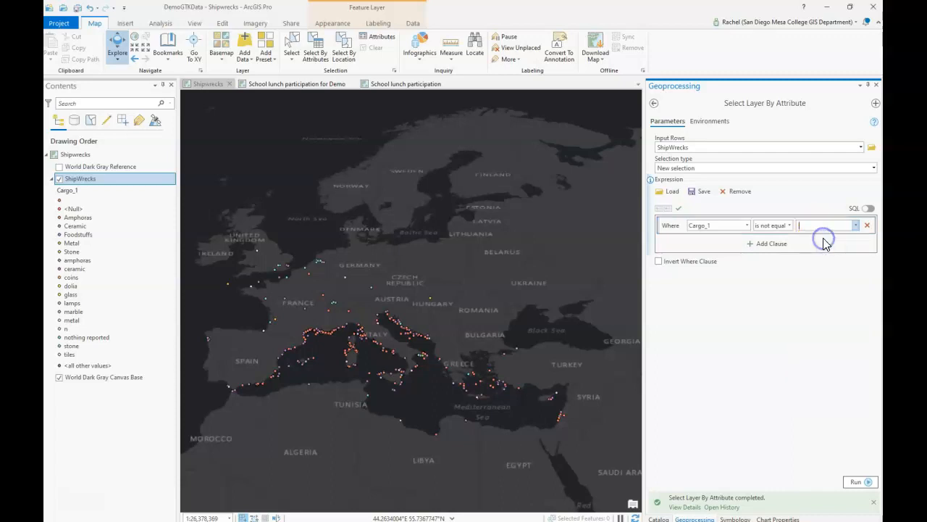
Add a second clause, Or Cargo_1 is equal to nothing reported, to the expression and run the selection
{"action": "left_click", "coordinate": [772, 244]}
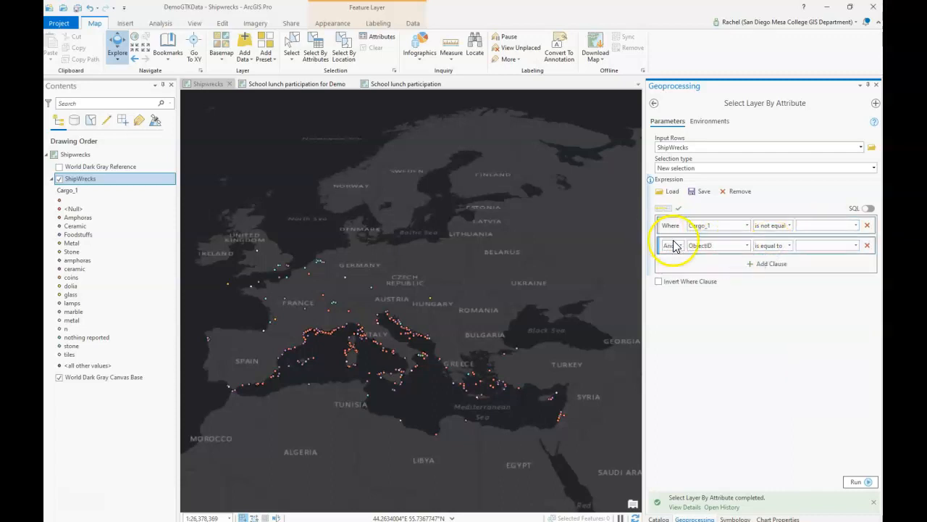
{"action": "left_click", "coordinate": [679, 265]}
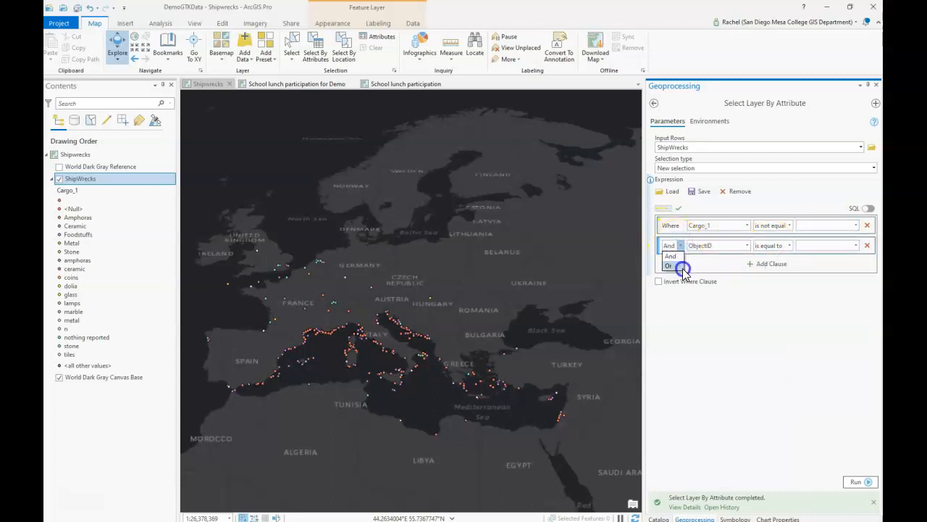
{"action": "left_click", "coordinate": [746, 245]}
{"action": "scroll", "coordinate": [748, 283], "scroll_direction": "down", "scroll_amount": 5}
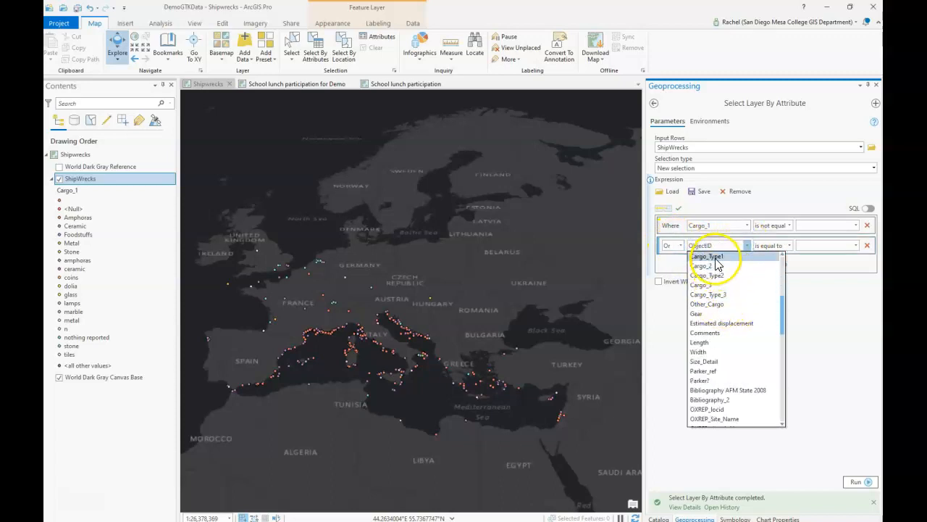
{"action": "left_click", "coordinate": [716, 276]}
{"action": "left_click", "coordinate": [858, 246]}
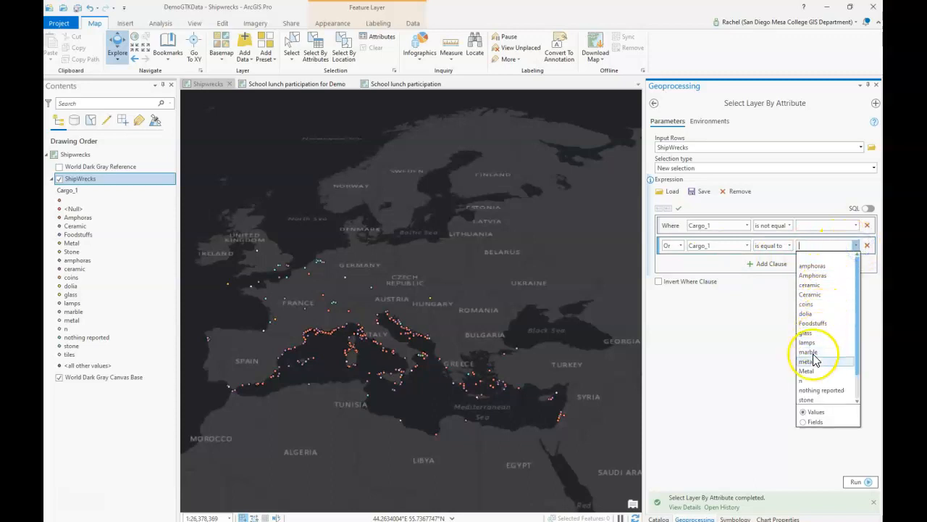
{"action": "left_click", "coordinate": [811, 390]}
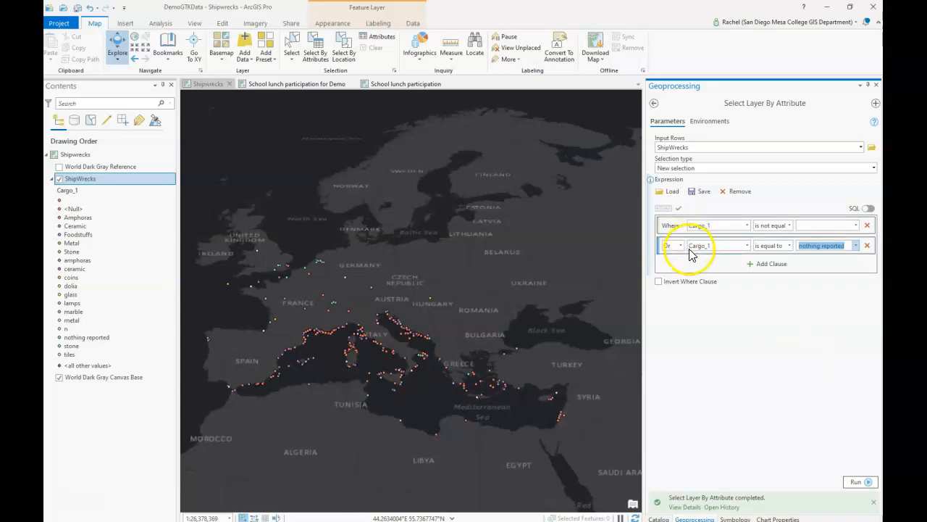
{"action": "left_click", "coordinate": [876, 482]}
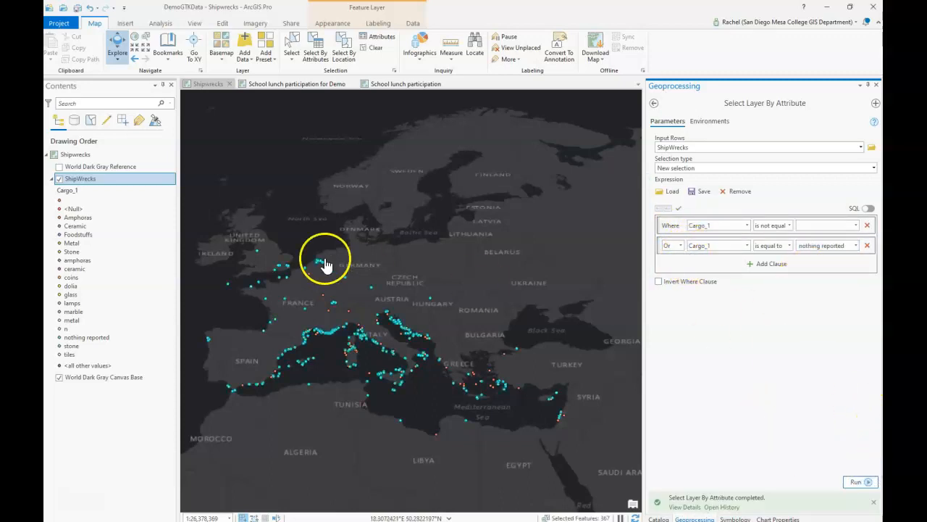
Check the ShipWrecks attribute table for the current selection, closing it when done
{"action": "right_click", "coordinate": [98, 179]}
{"action": "left_click", "coordinate": [128, 226]}
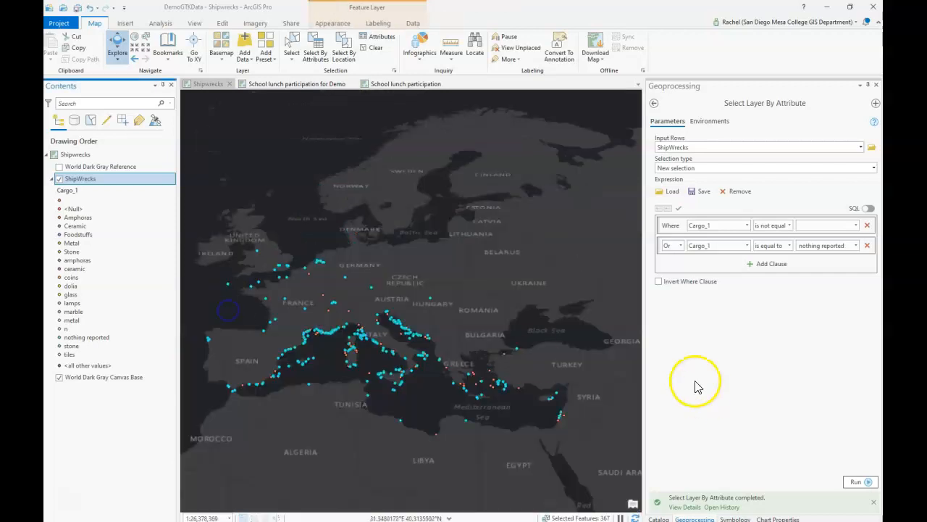
{"action": "left_click", "coordinate": [230, 308]}
Replace the whole expression with a new one where Cargo_1 is null and run the selection on ShipWrecks
{"action": "left_click", "coordinate": [736, 190]}
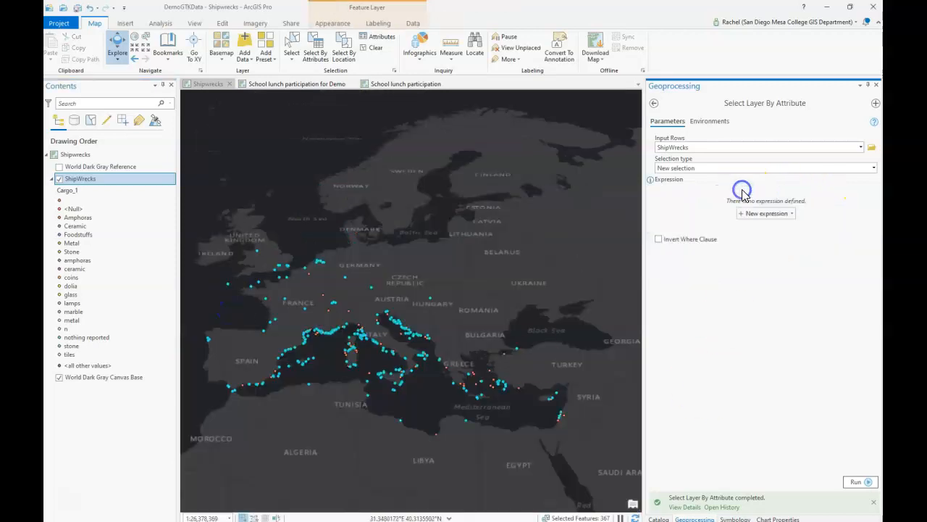
{"action": "left_click", "coordinate": [764, 215]}
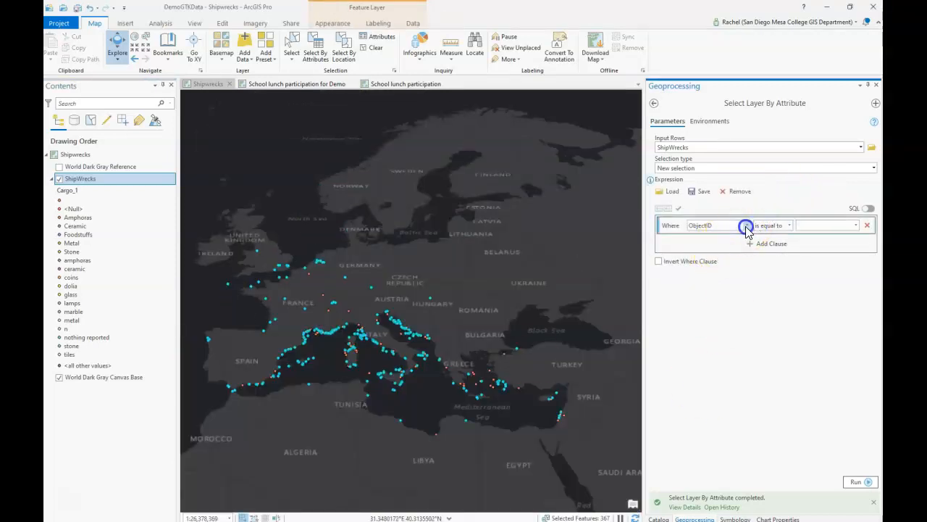
{"action": "left_click", "coordinate": [747, 227]}
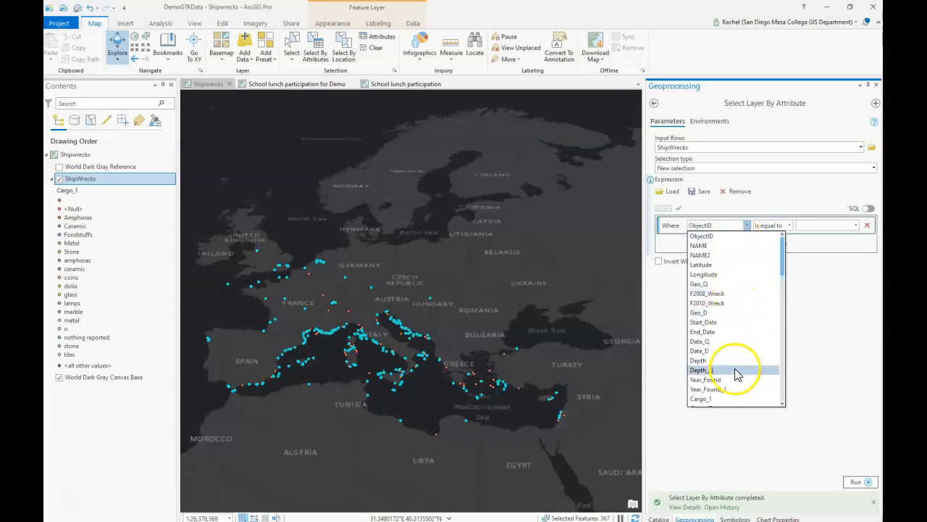
{"action": "left_click", "coordinate": [734, 399]}
{"action": "left_click", "coordinate": [789, 226]}
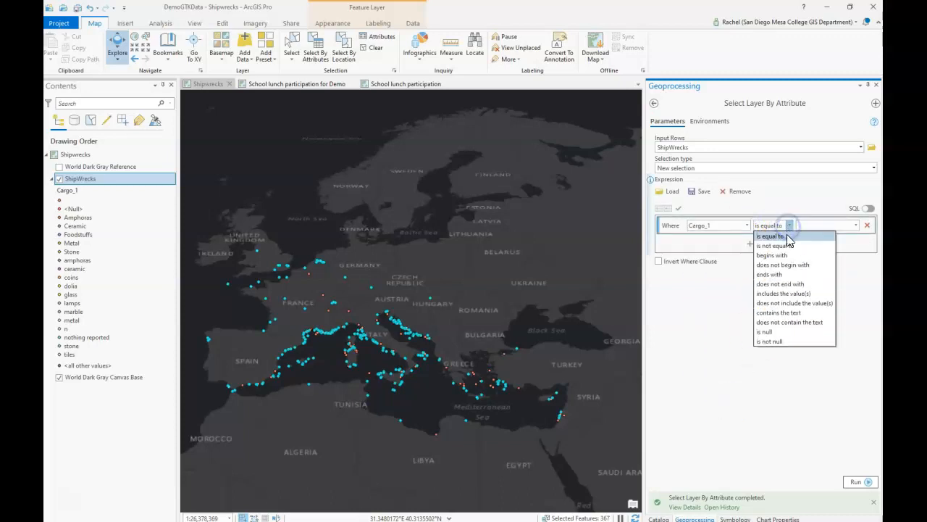
{"action": "left_click", "coordinate": [795, 332]}
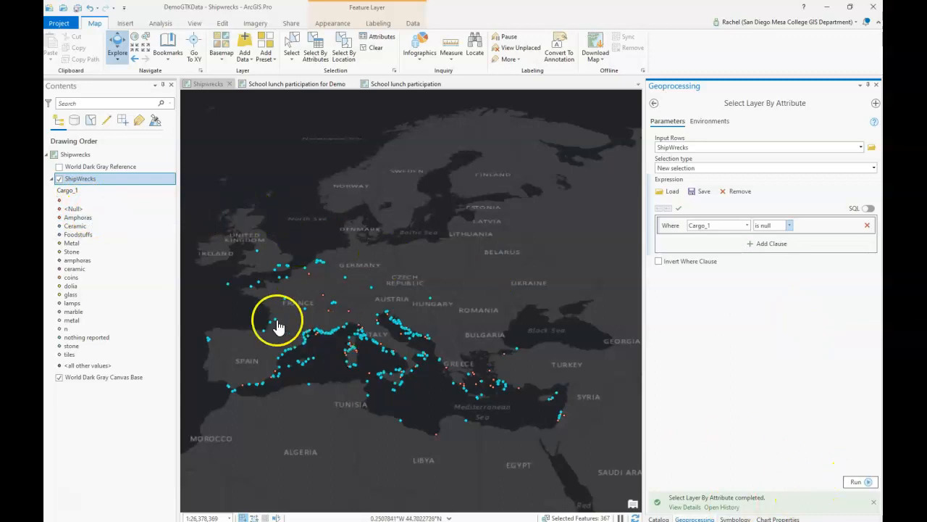
{"action": "left_click", "coordinate": [852, 481]}
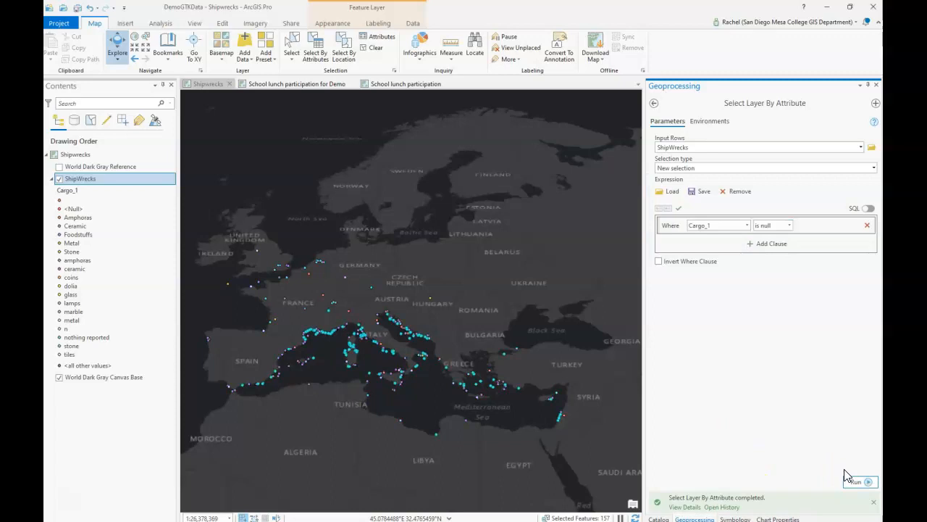
Review only the selected null-cargo records in the ShipWrecks attribute table
{"action": "right_click", "coordinate": [81, 178]}
{"action": "left_click", "coordinate": [105, 225]}
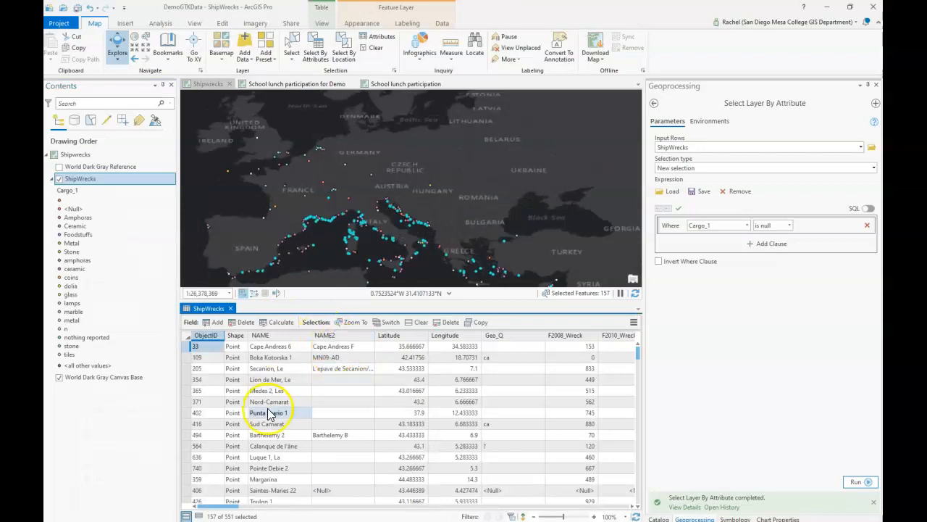
{"action": "left_click", "coordinate": [196, 516]}
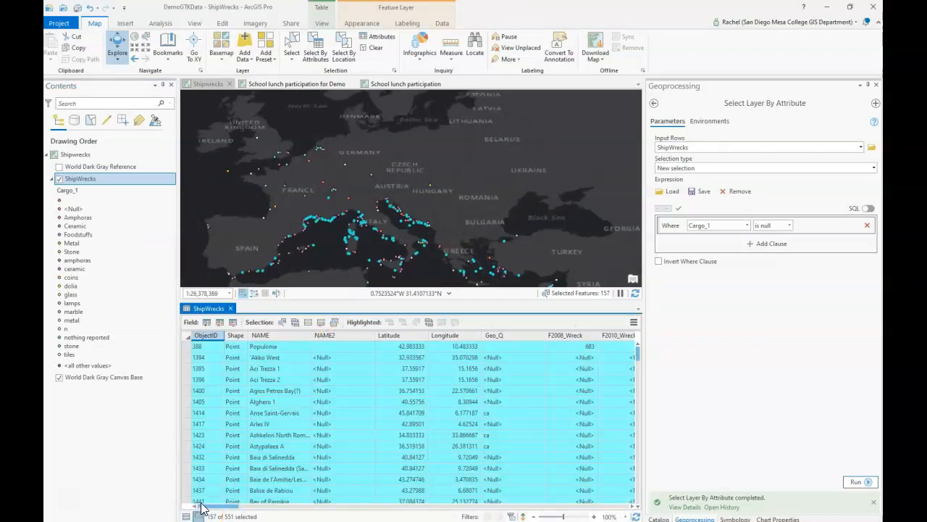
{"action": "left_click_drag", "start_coordinate": [213, 507], "coordinate": [191, 503]}
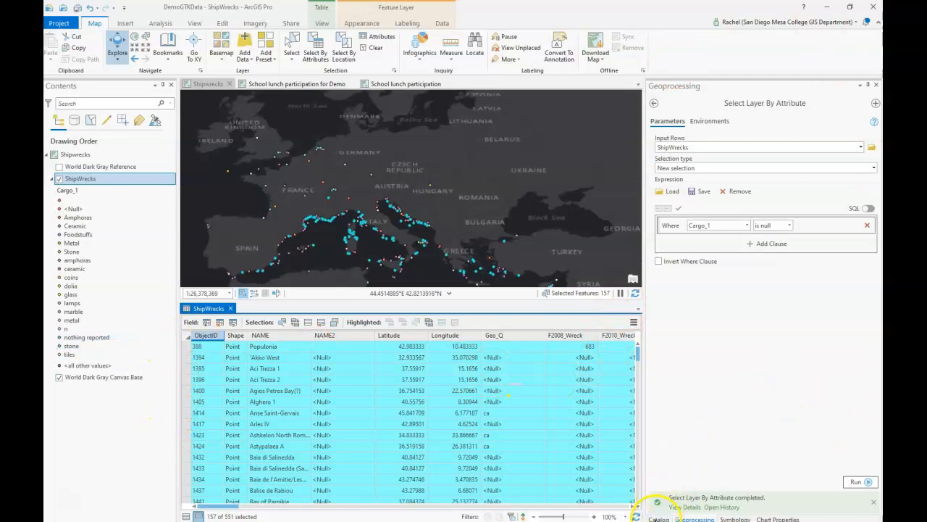
Bring up the ShipWrecks symbology settings, clearing the selected features and closing the attribute table
{"action": "left_click", "coordinate": [685, 506]}
{"action": "left_click", "coordinate": [735, 518]}
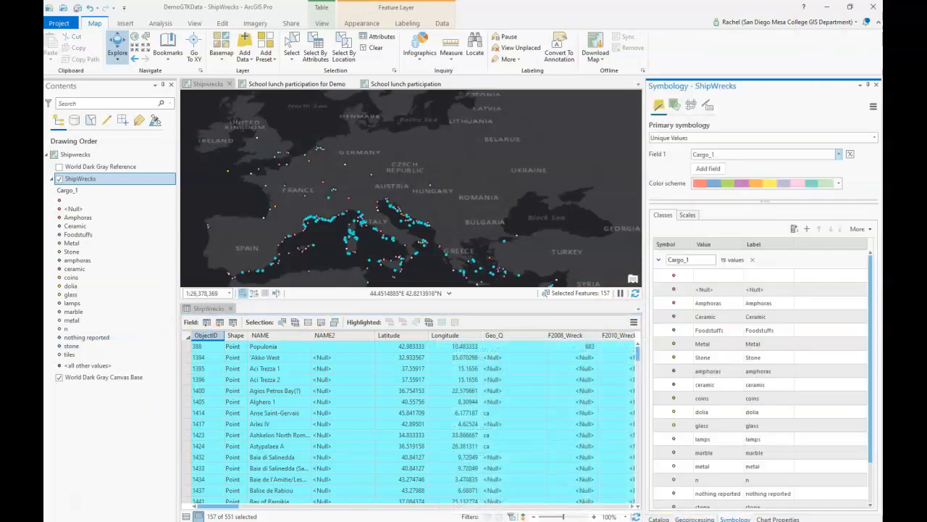
{"action": "left_click", "coordinate": [372, 47]}
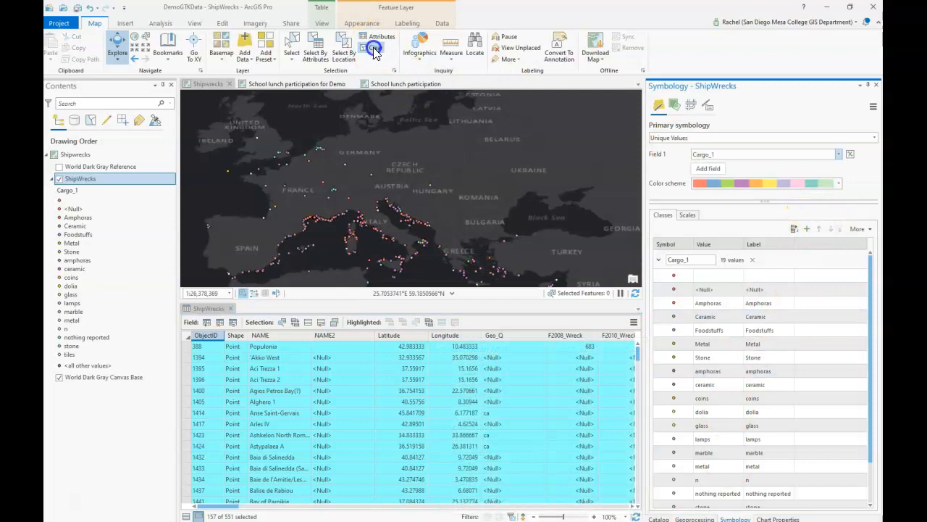
{"action": "left_click", "coordinate": [230, 307]}
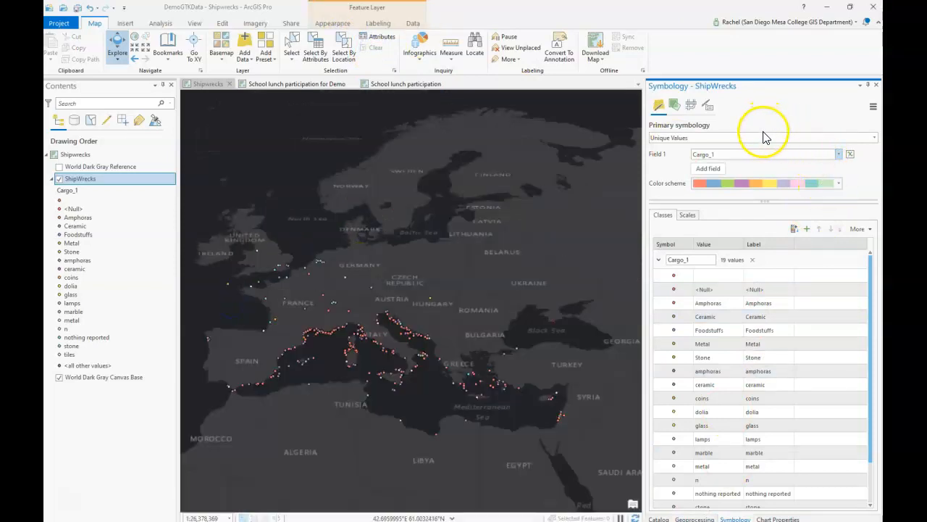
Apply the saturated purple, green, red and cyan multicolor scheme to the Cargo_1 classes
{"action": "left_click", "coordinate": [838, 183]}
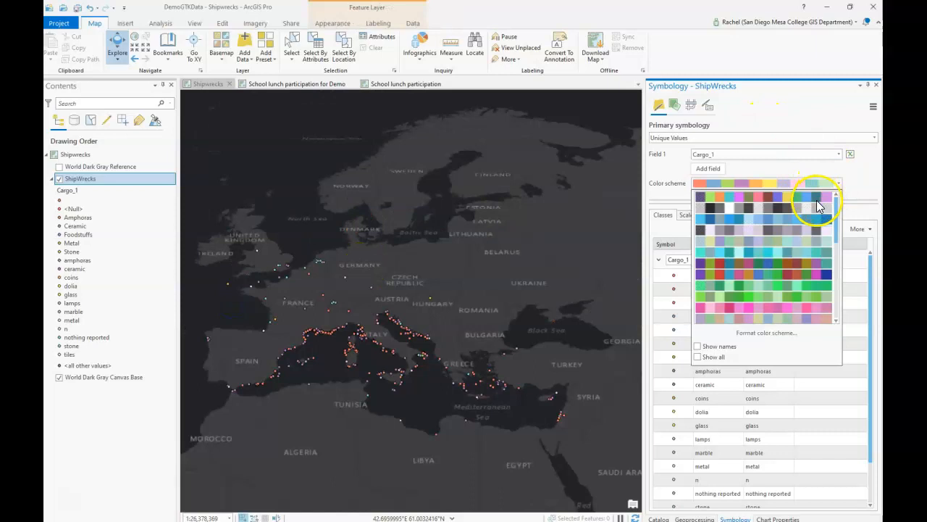
{"action": "left_click", "coordinate": [773, 271]}
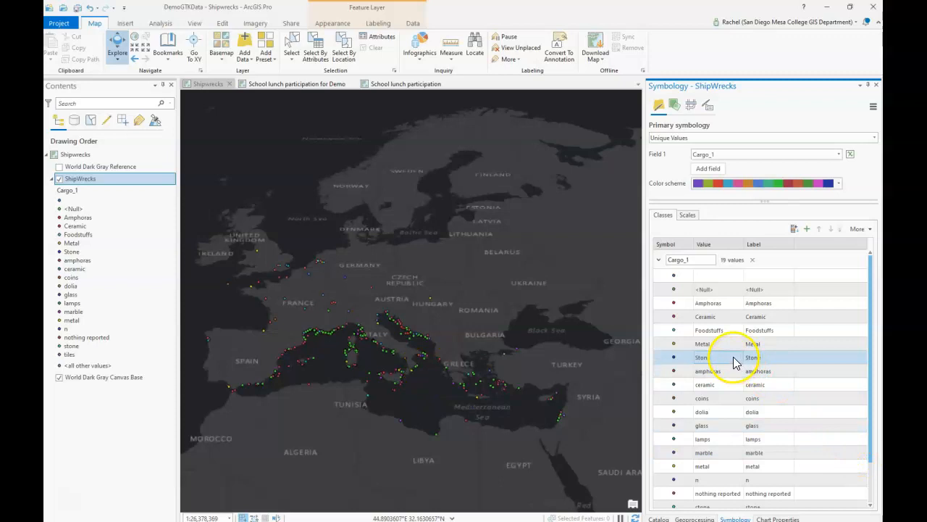
Format the capitalized Amphoras class symbol as yellow with a size of 7 pt and apply it
{"action": "left_click", "coordinate": [674, 303]}
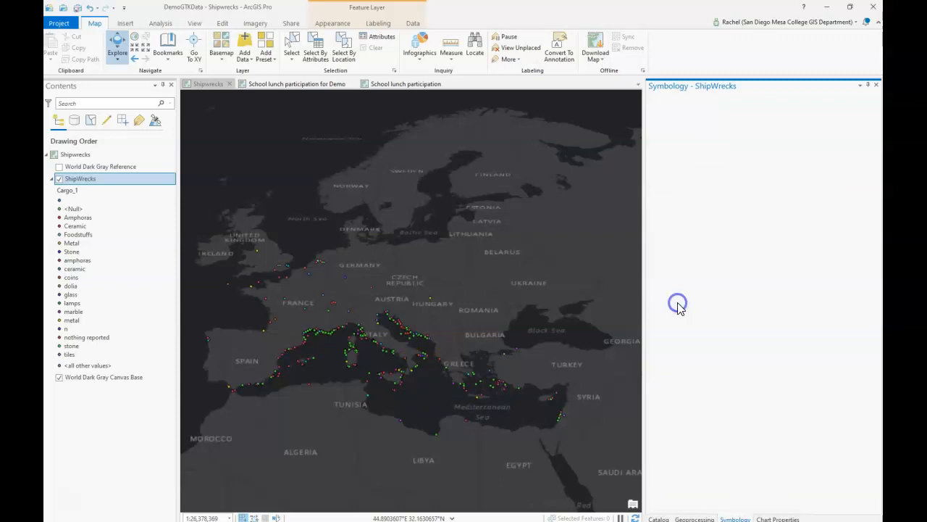
{"action": "left_click", "coordinate": [870, 177]}
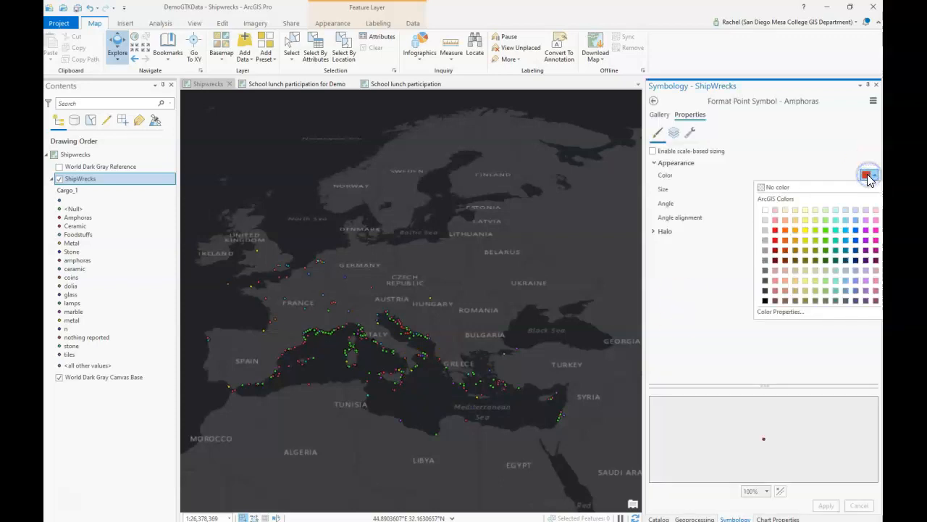
{"action": "left_click", "coordinate": [805, 231]}
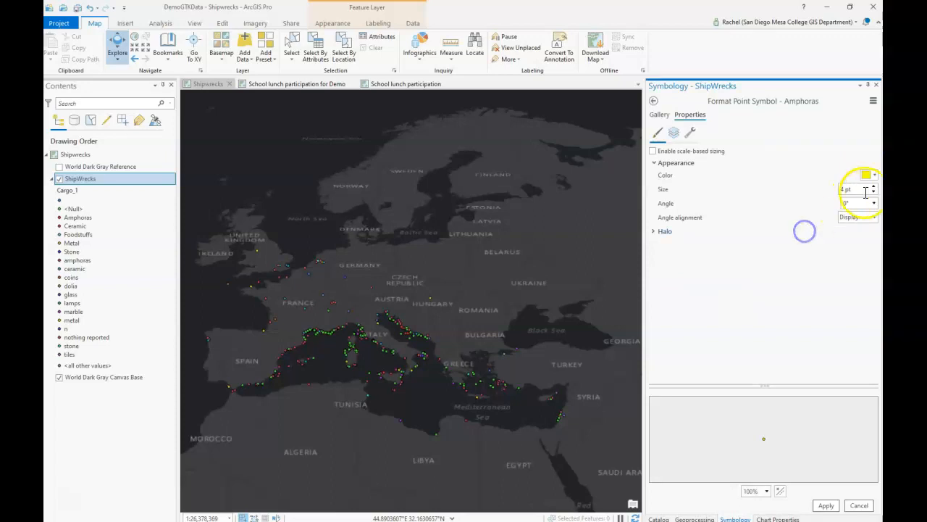
{"action": "left_click", "coordinate": [663, 117]}
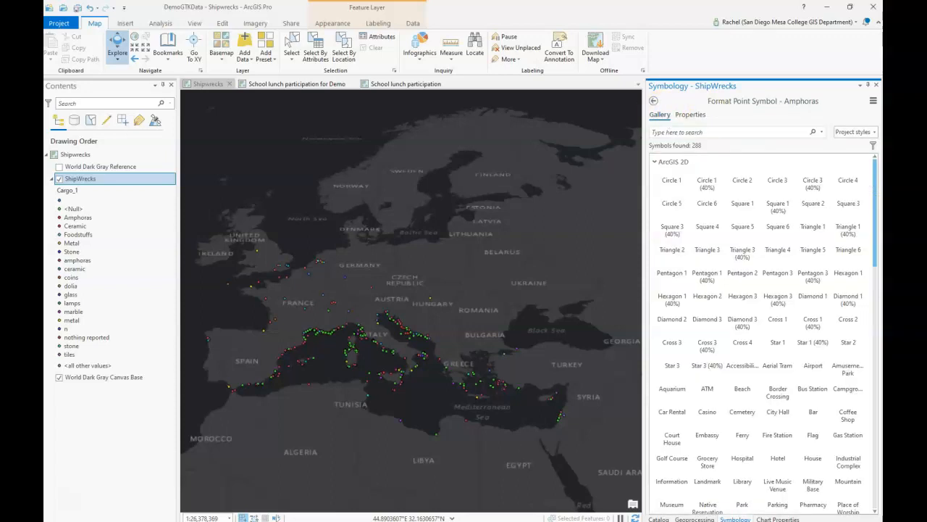
{"action": "left_click", "coordinate": [686, 115]}
{"action": "left_click", "coordinate": [826, 505]}
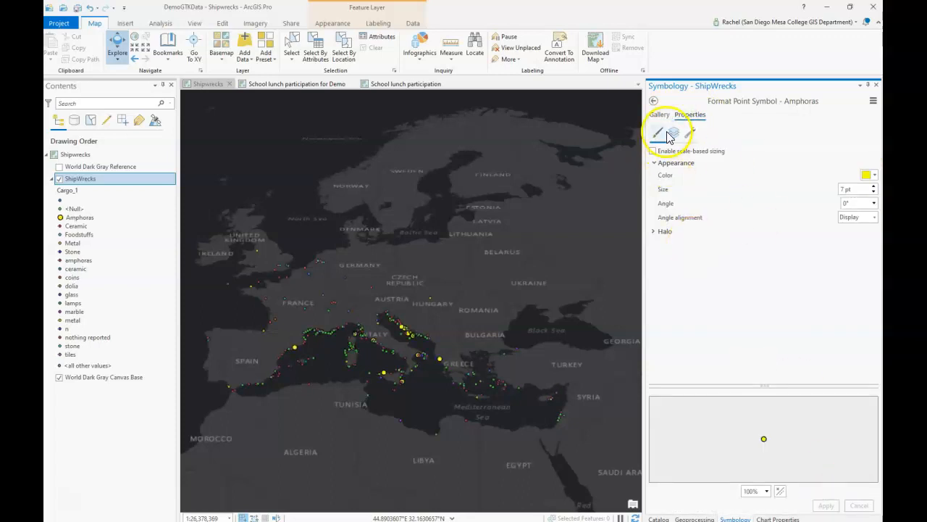
{"action": "left_click", "coordinate": [653, 101]}
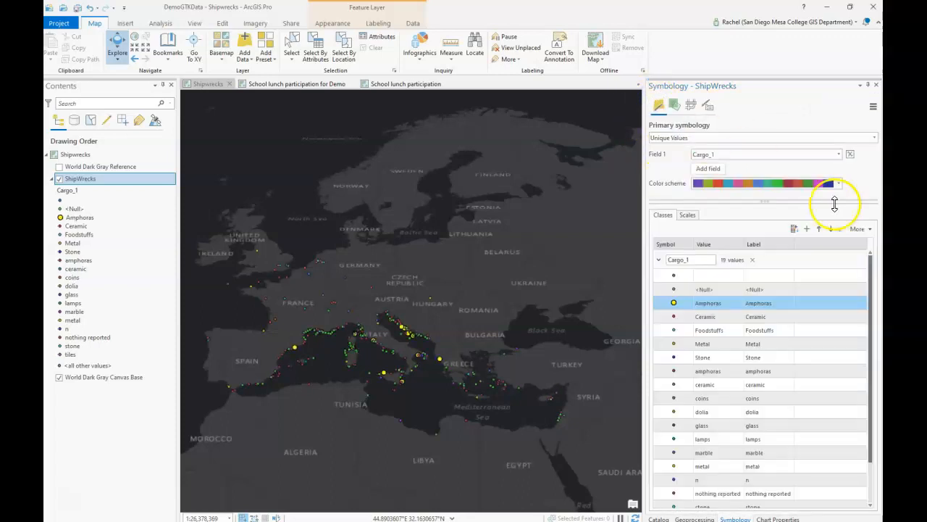
Format the lowercase amphoras class symbol as orange with a size of 7 pt, apply it and return to the class list
{"action": "left_click", "coordinate": [674, 371]}
{"action": "left_click", "coordinate": [873, 175]}
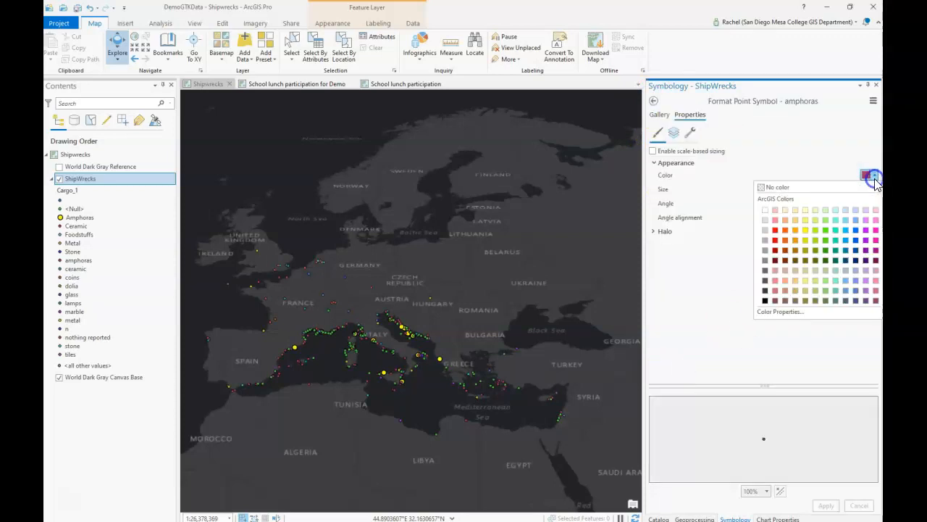
{"action": "left_click", "coordinate": [788, 234]}
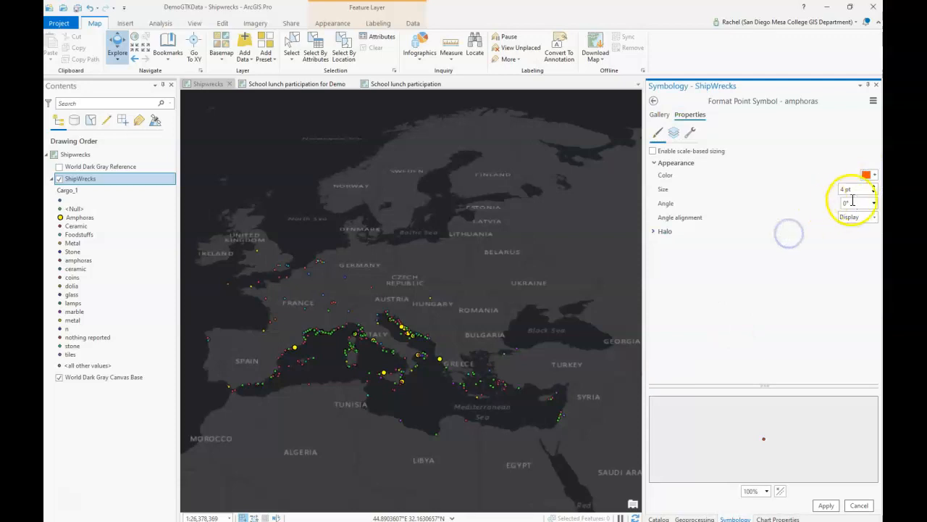
{"action": "left_click", "coordinate": [826, 504]}
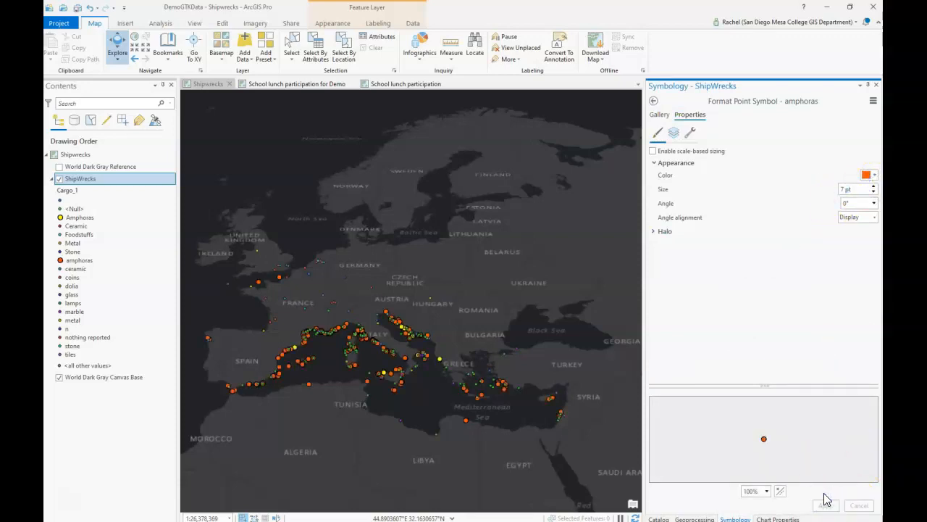
{"action": "left_click", "coordinate": [657, 116]}
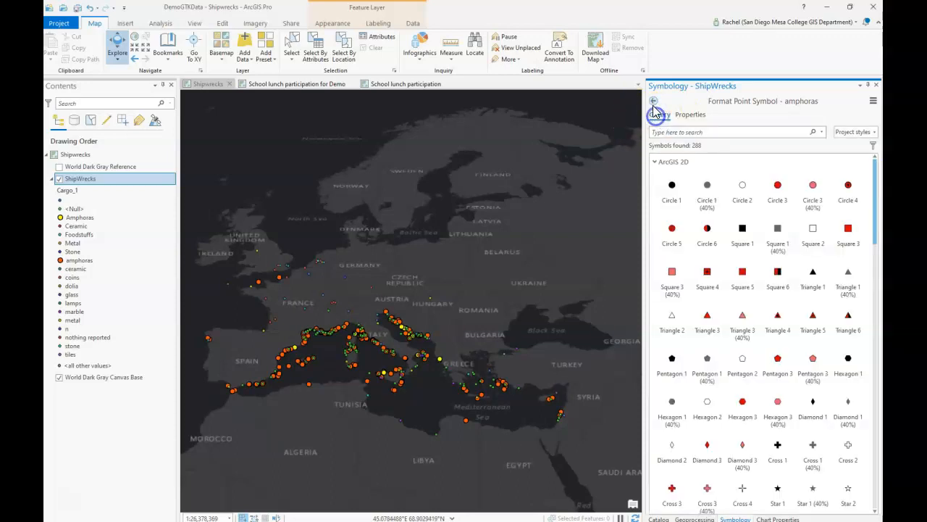
{"action": "left_click", "coordinate": [653, 102]}
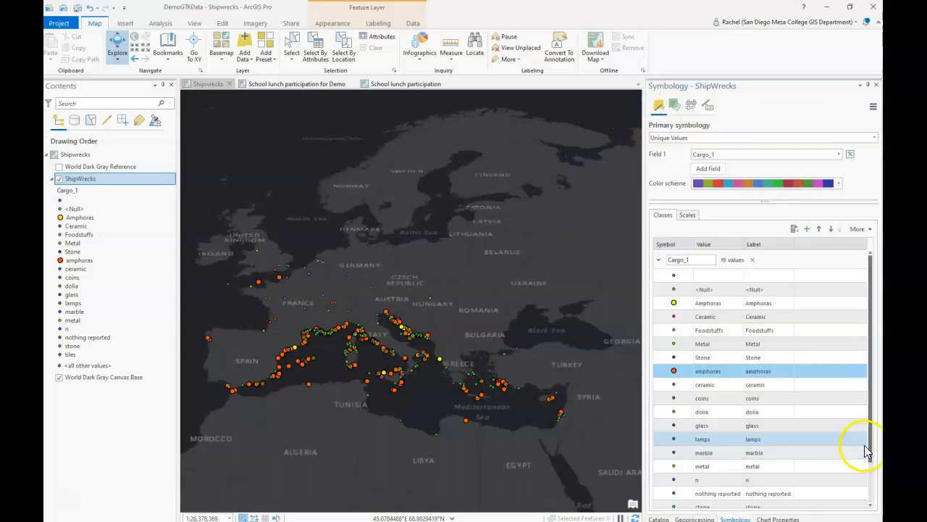
{"action": "left_click", "coordinate": [683, 309]}
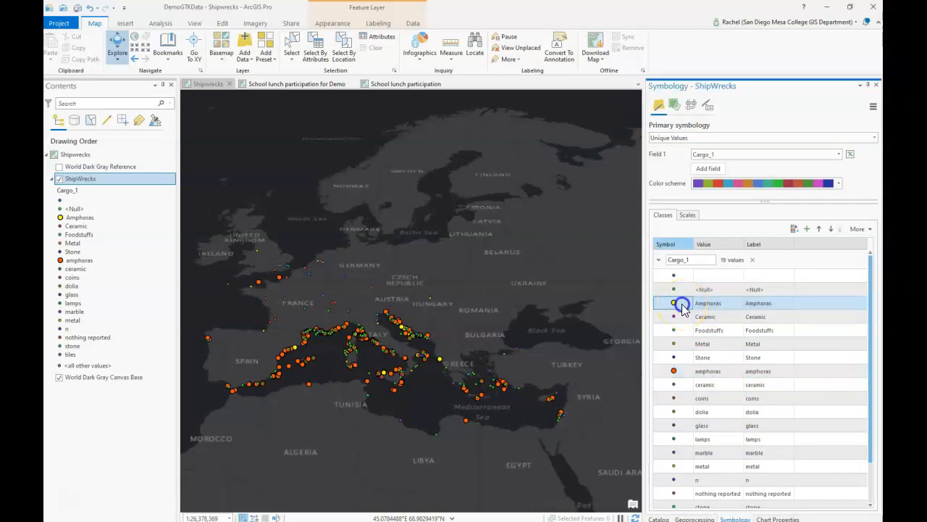
{"action": "left_click", "coordinate": [691, 373], "text": "ctrl"}
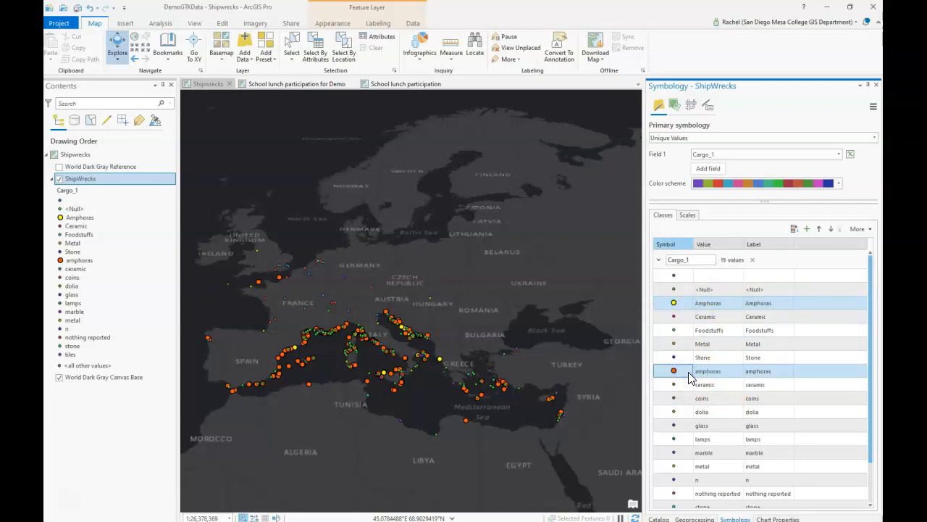
{"action": "right_click", "coordinate": [689, 375]}
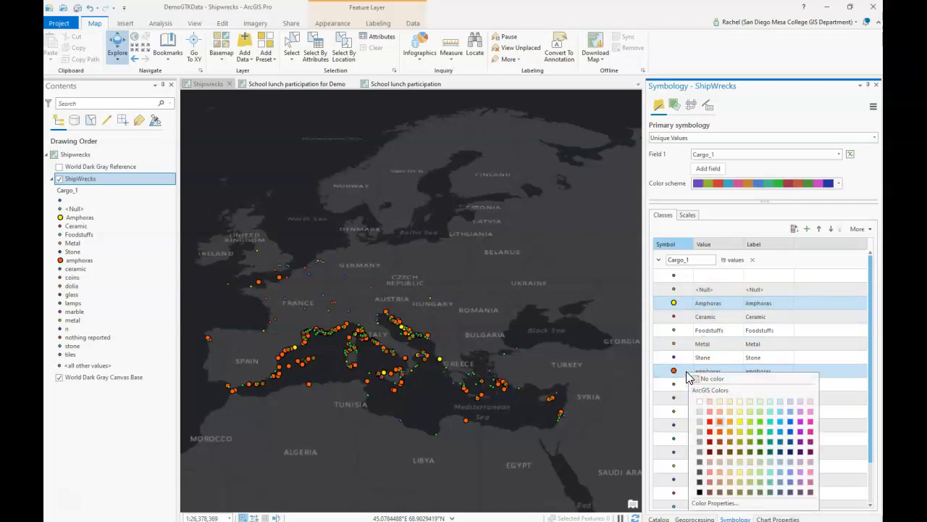
{"action": "left_click", "coordinate": [688, 376]}
{"action": "right_click", "coordinate": [682, 376]}
{"action": "left_click", "coordinate": [681, 376]}
{"action": "left_click", "coordinate": [680, 303]}
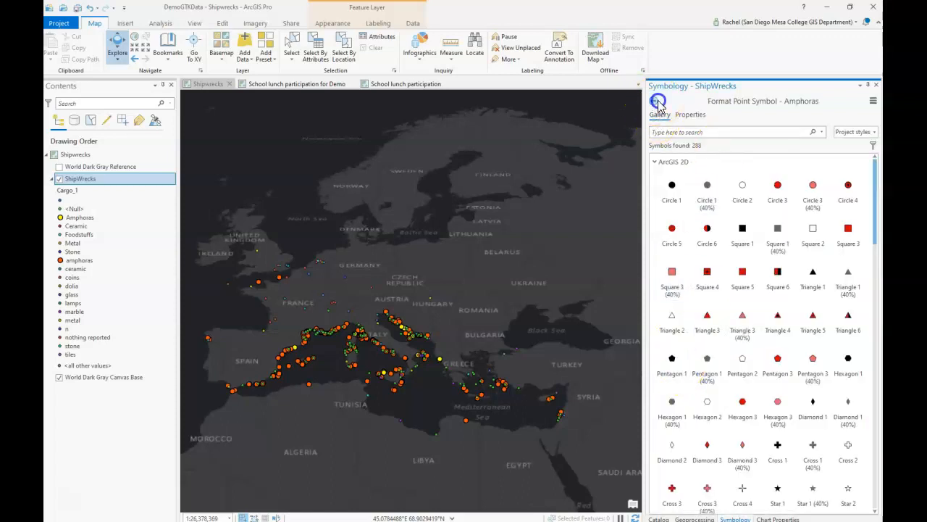
{"action": "left_click", "coordinate": [658, 103]}
{"action": "left_click", "coordinate": [691, 374]}
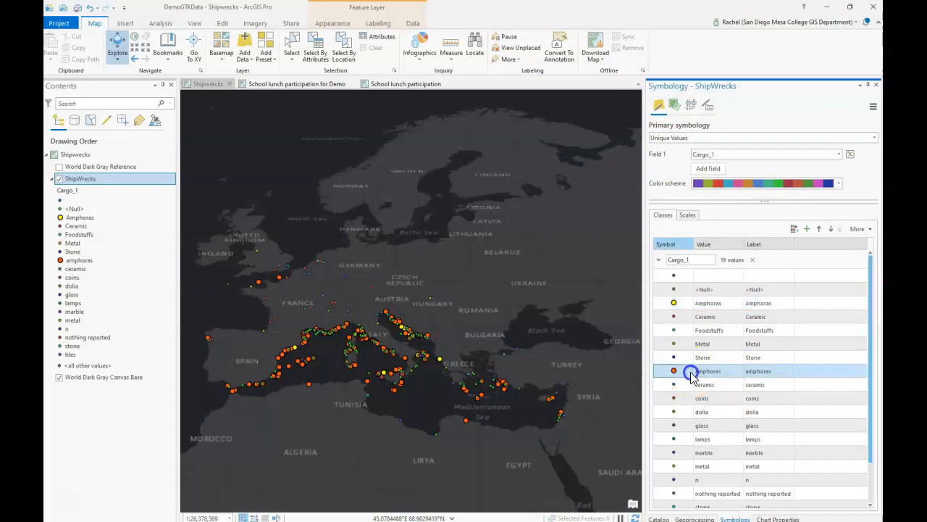
{"action": "left_click", "coordinate": [680, 305]}
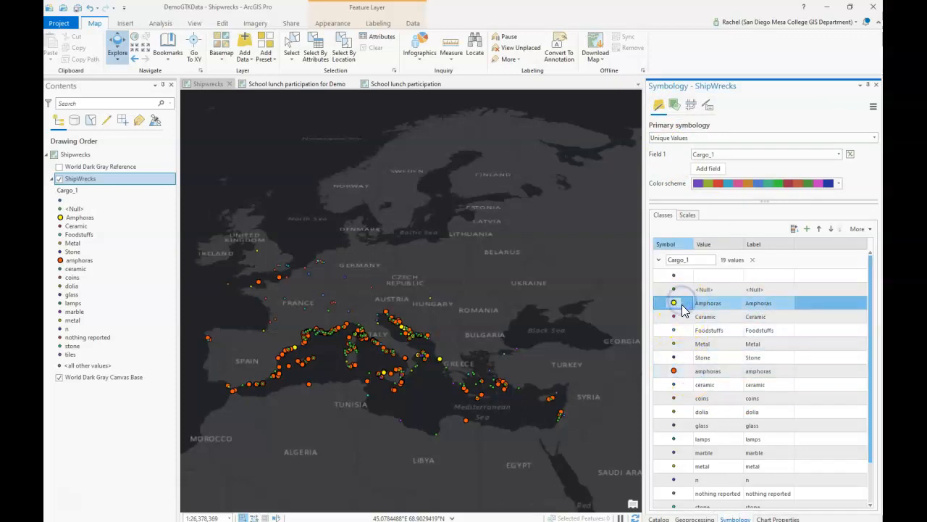
{"action": "left_click", "coordinate": [682, 305]}
{"action": "left_click", "coordinate": [653, 101]}
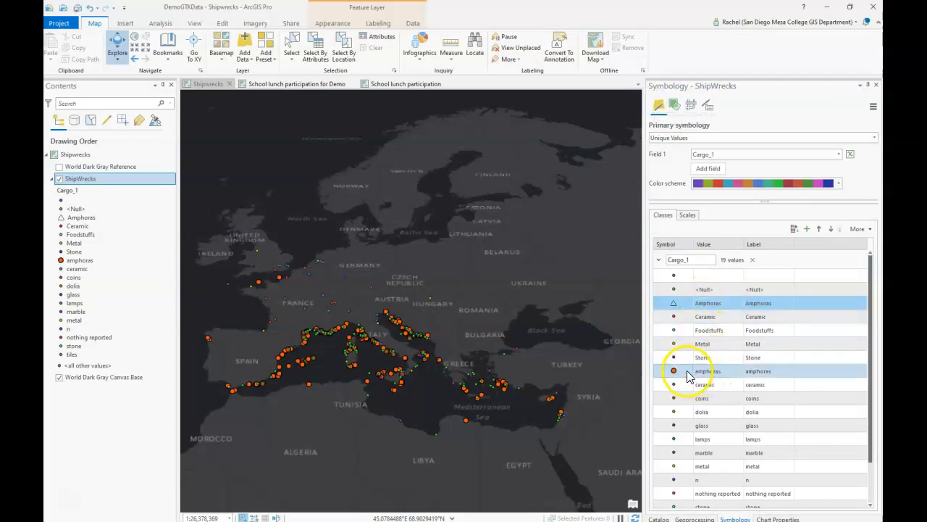
Group the capitalized Amphoras and lowercase amphoras values into a single Cargo_1 class
{"action": "left_click", "coordinate": [687, 372]}
{"action": "left_click", "coordinate": [708, 305], "text": "shift"}
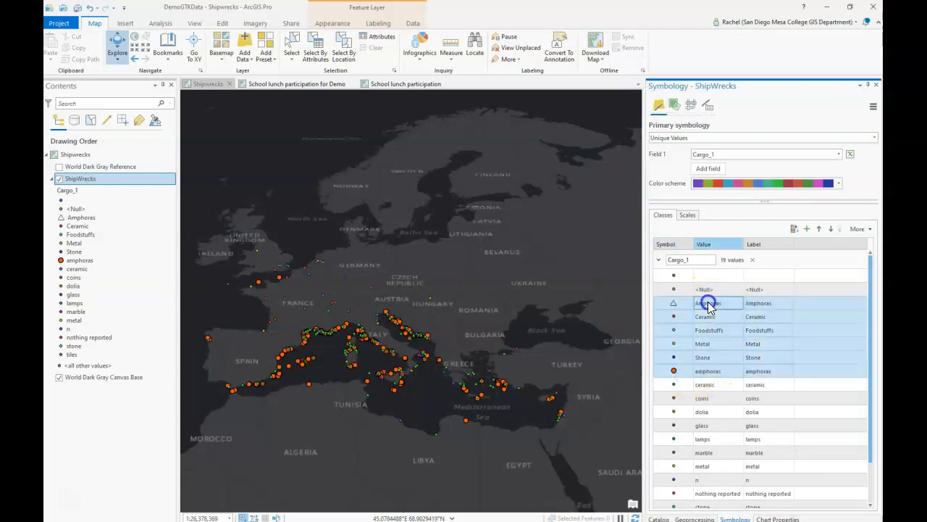
{"action": "left_click", "coordinate": [709, 305]}
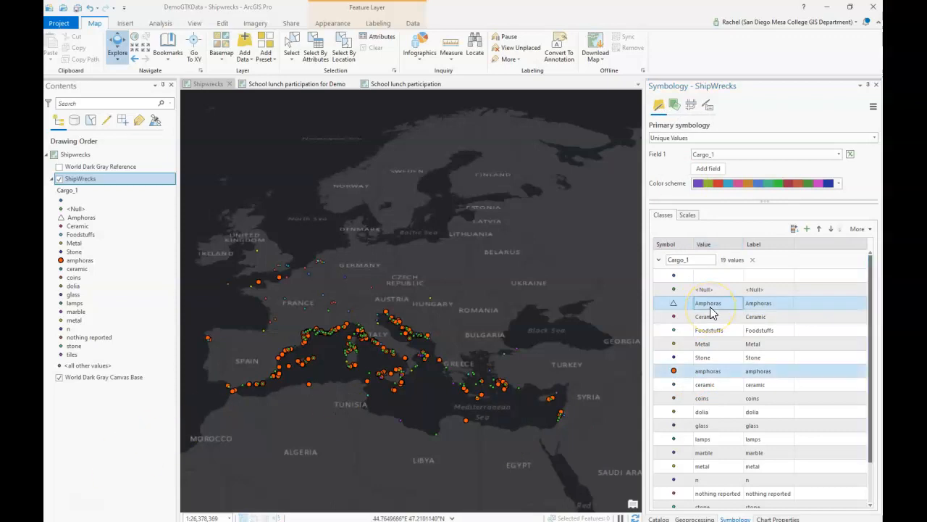
{"action": "right_click", "coordinate": [711, 311]}
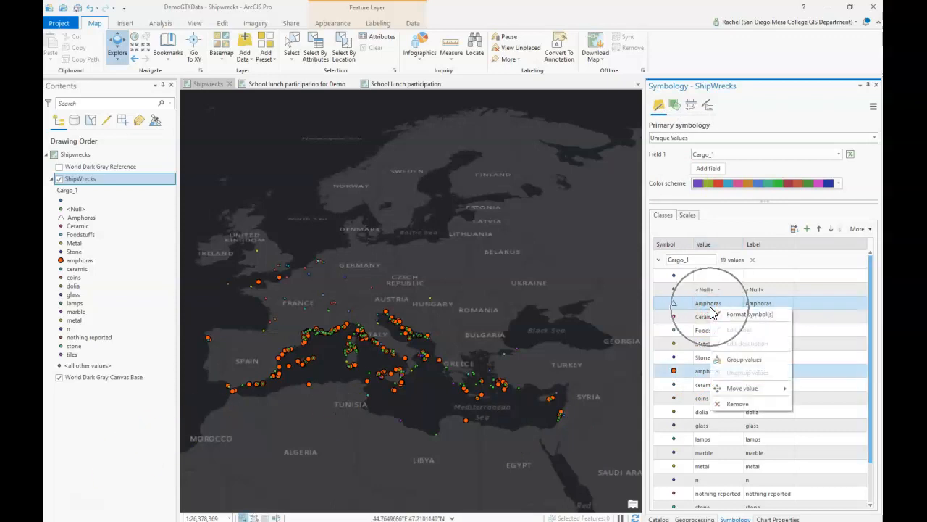
{"action": "left_click", "coordinate": [735, 358]}
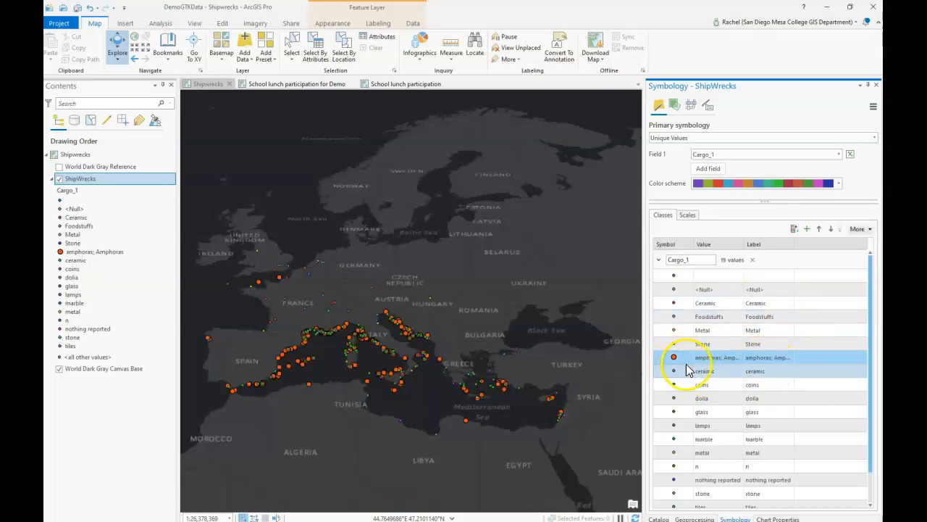
Shorten the label of the combined amphoras class to Amphoras
{"action": "left_click", "coordinate": [781, 357]}
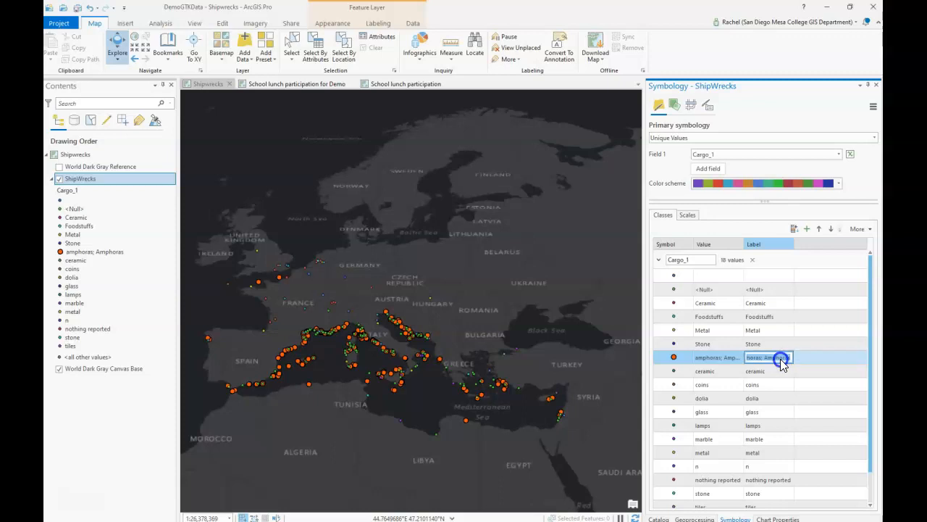
{"action": "left_click", "coordinate": [766, 356]}
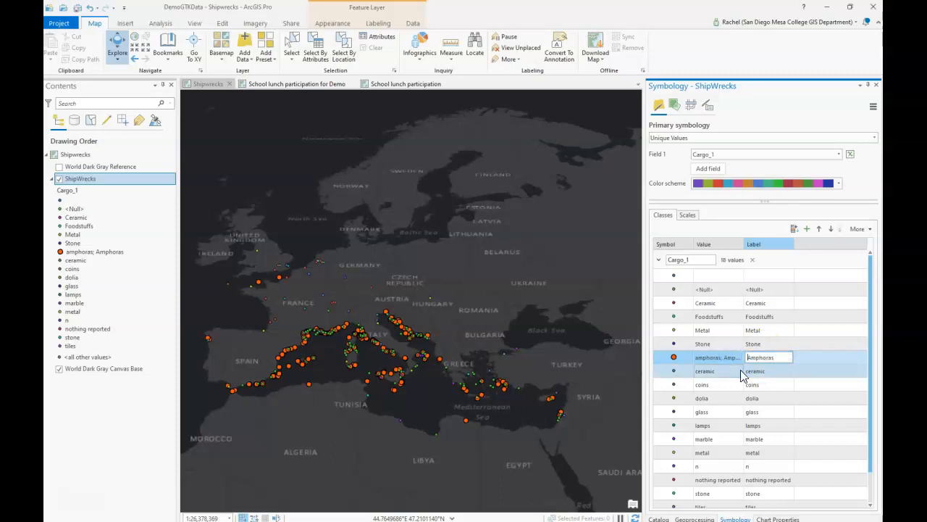
{"action": "left_click", "coordinate": [742, 375]}
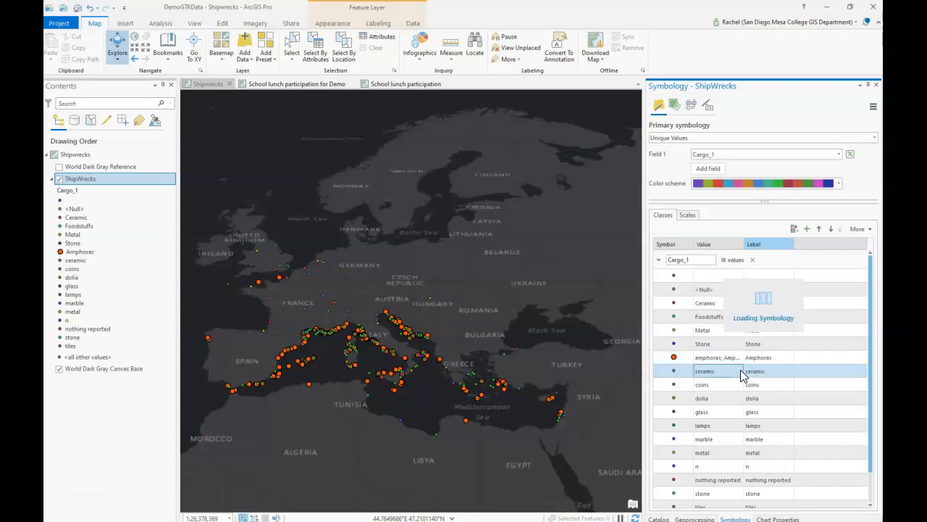